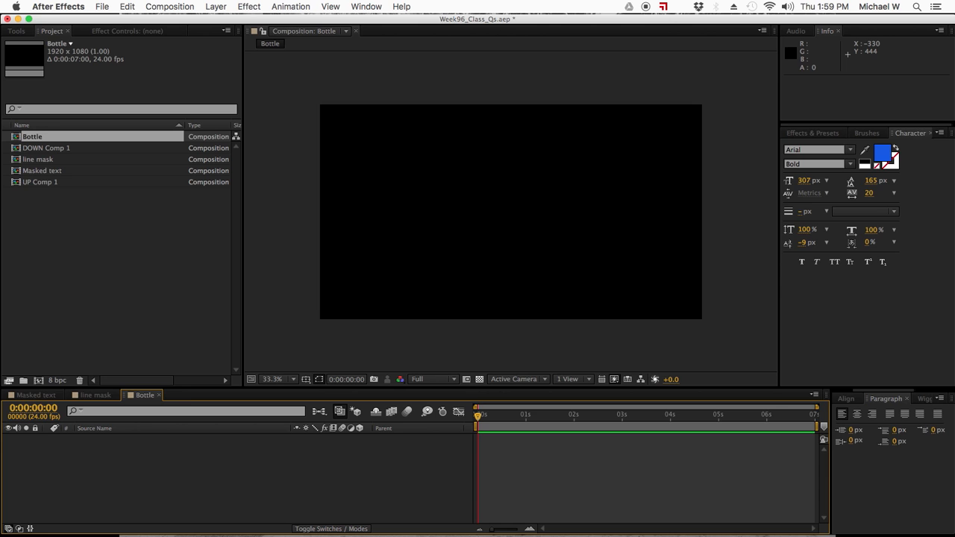
Step: Create a new shape layer in the Bottle composition and add an empty Path to its contents
click(103, 301)
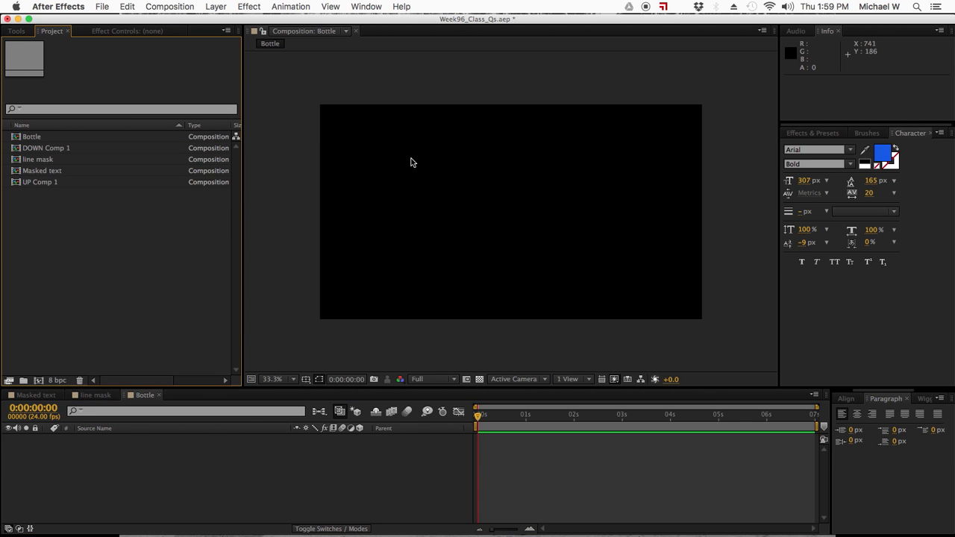
click(124, 466)
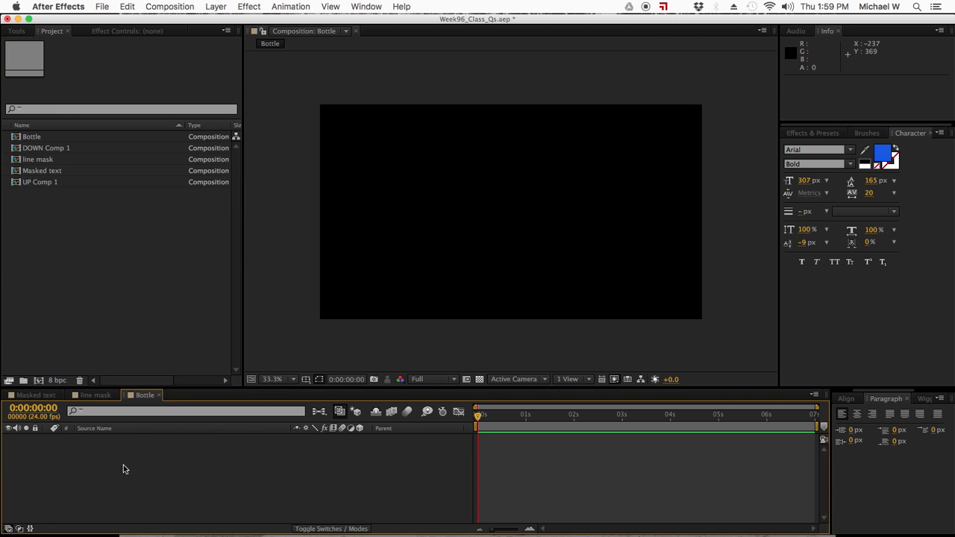
click(215, 6)
mouse_move(224, 21)
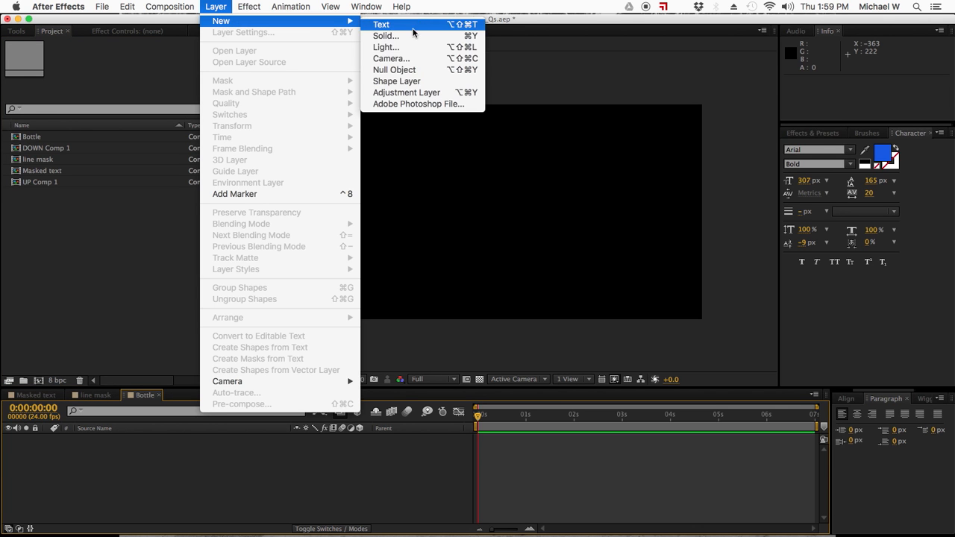
click(406, 80)
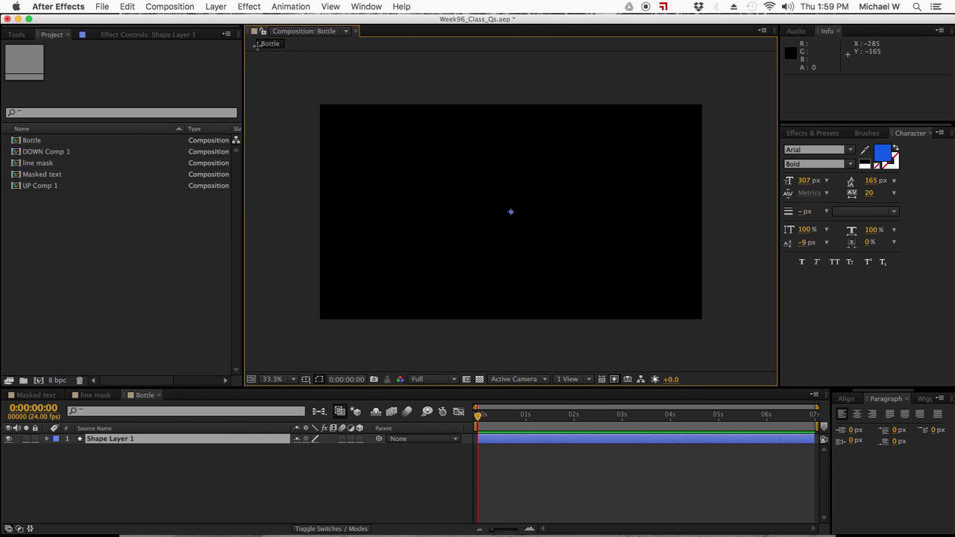
click(46, 441)
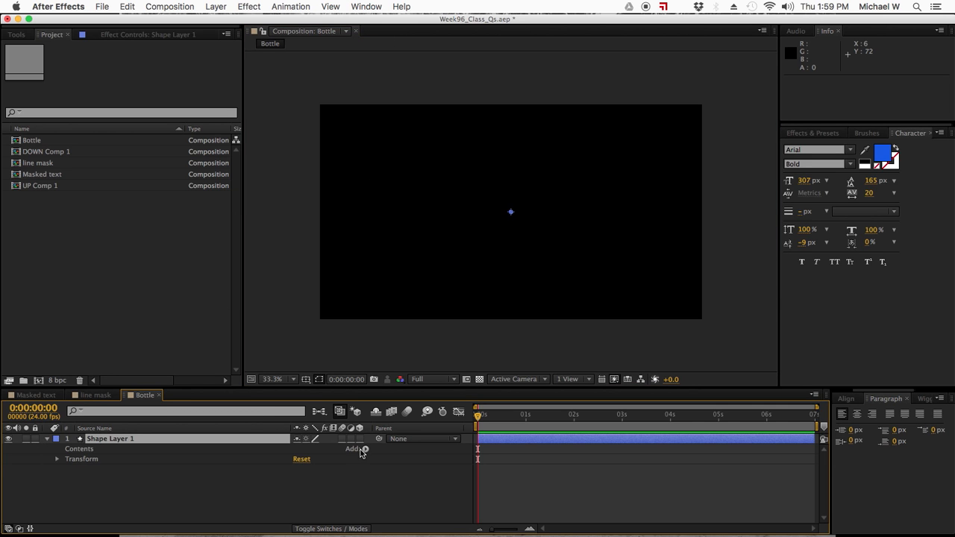
click(363, 449)
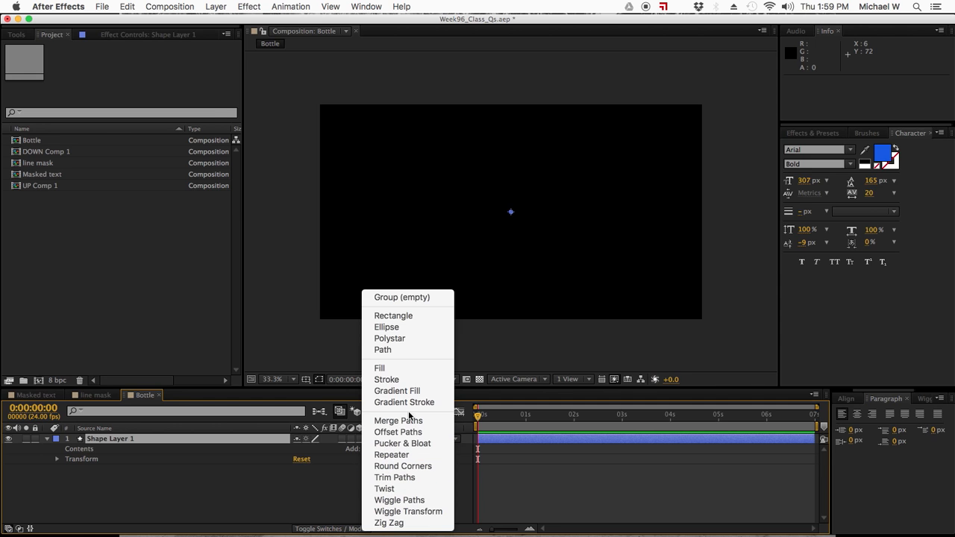
click(396, 349)
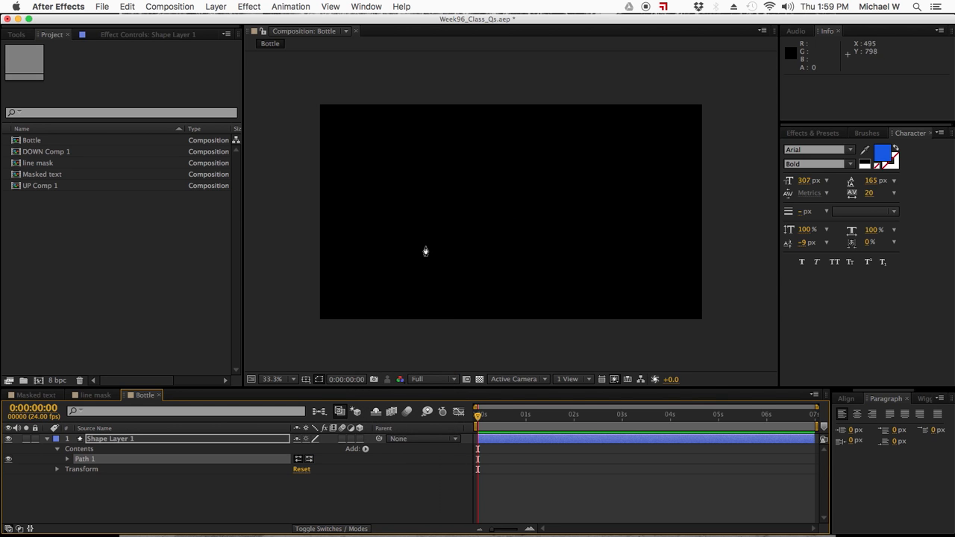
Step: Draw a closed bottle outline with the Pen tool in the middle of the frame, with a wide lip, narrow neck and straight-sided body
drag(490, 164, 470, 187)
click(473, 214)
click(473, 252)
click(473, 309)
click(560, 309)
click(489, 164)
click(19, 35)
click(10, 48)
mouse_move(552, 153)
mouse_down()
mouse_move(547, 164)
mouse_move(572, 182)
mouse_up()
drag(560, 211, 562, 213)
drag(572, 255, 561, 267)
click(473, 215)
drag(560, 309, 564, 309)
drag(560, 267, 563, 266)
click(548, 164)
Step: Select the upper points of the bottle outline and nudge them down together
drag(450, 136, 565, 192)
key(Down)
key(Down)
key(Down)
key(Down)
key(Down)
key(Down)
key(Down)
key(Down)
key(Down)
key(Down)
key(Down)
key(Down)
key(Down)
key(Down)
key(Down)
click(605, 196)
Step: Refine the bottle lip by adjusting its side points and curve handles into rounded corners
click(524, 439)
drag(469, 186, 474, 186)
click(561, 191)
drag(572, 173, 566, 173)
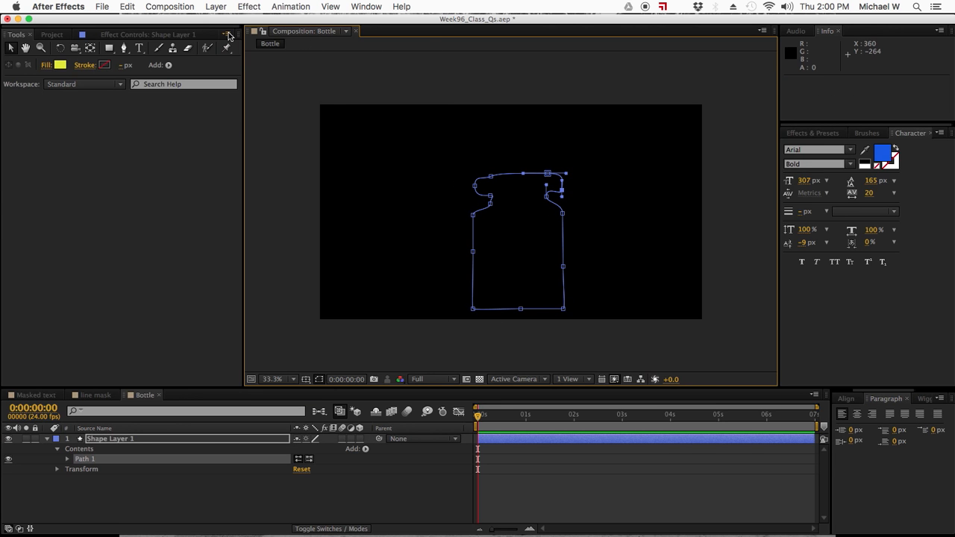
Step: Add a solid red fill to the bottle path and move the shape up to the vertical centre of the frame
click(364, 449)
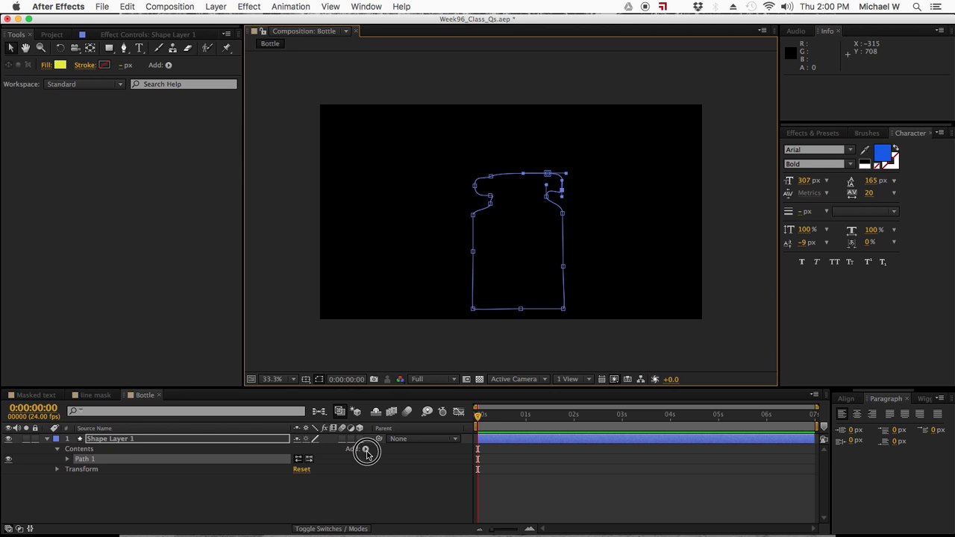
click(401, 366)
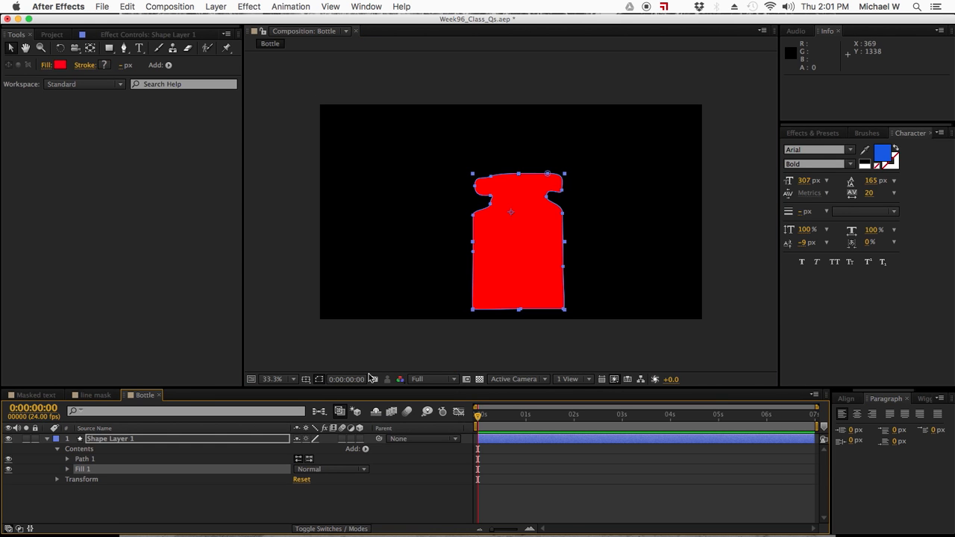
click(92, 516)
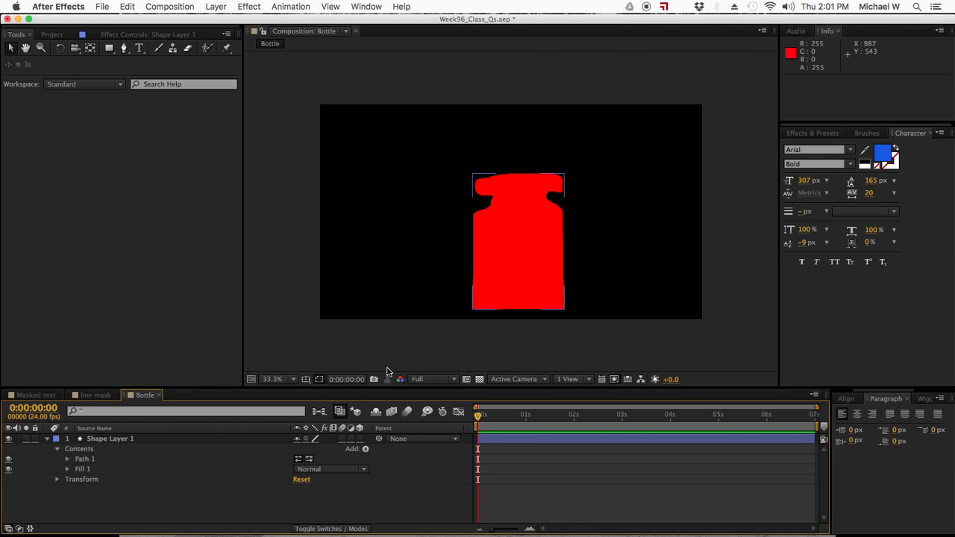
click(514, 244)
drag(514, 245, 514, 229)
click(112, 515)
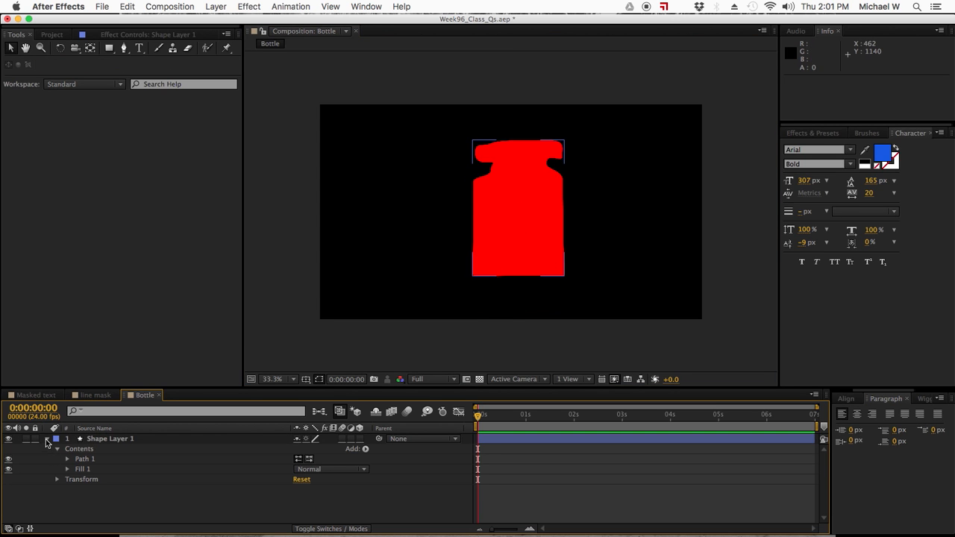
Step: Duplicate the bottle shape layer and rename the original lower layer bottle_Fill, with its visibility turned off
click(109, 441)
key(super+d)
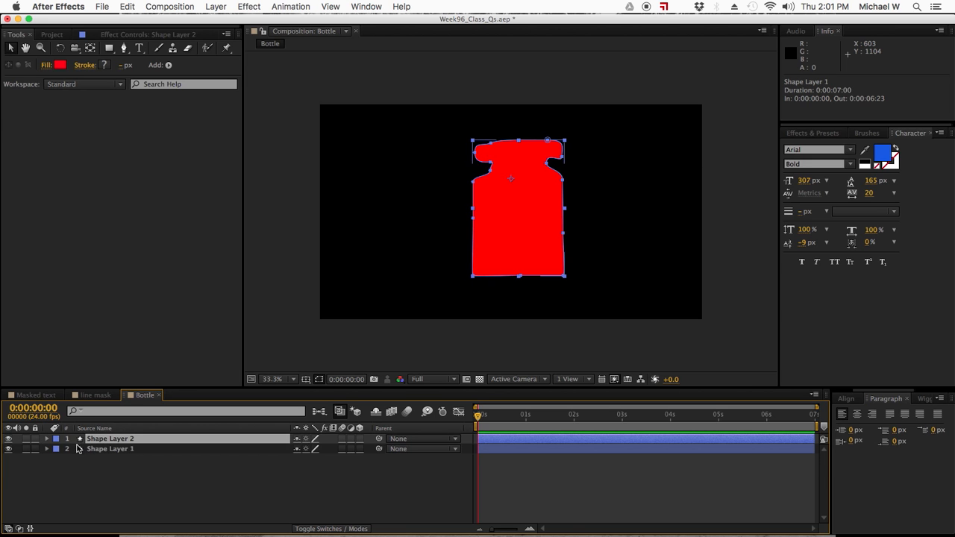
click(114, 441)
click(114, 449)
right_click(114, 452)
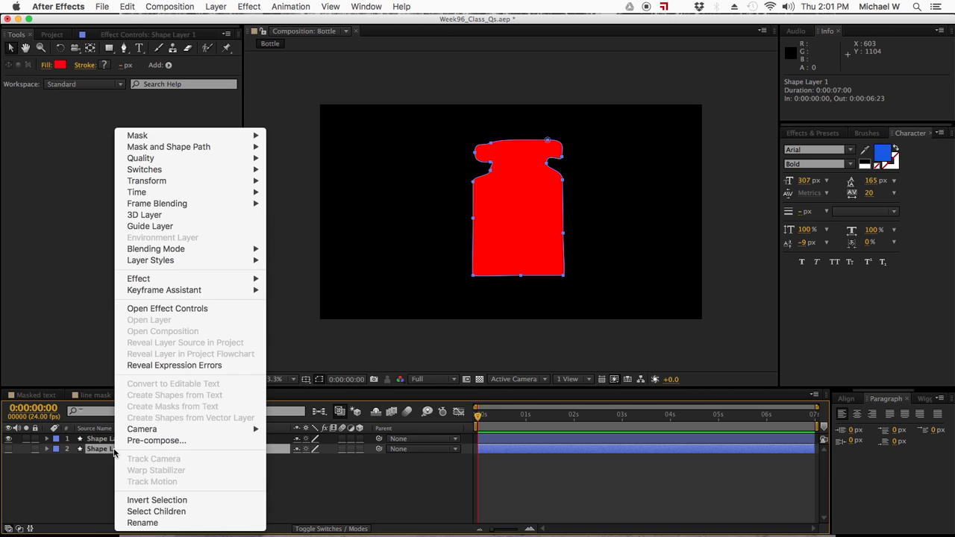
click(147, 522)
text(bottle_Fill)
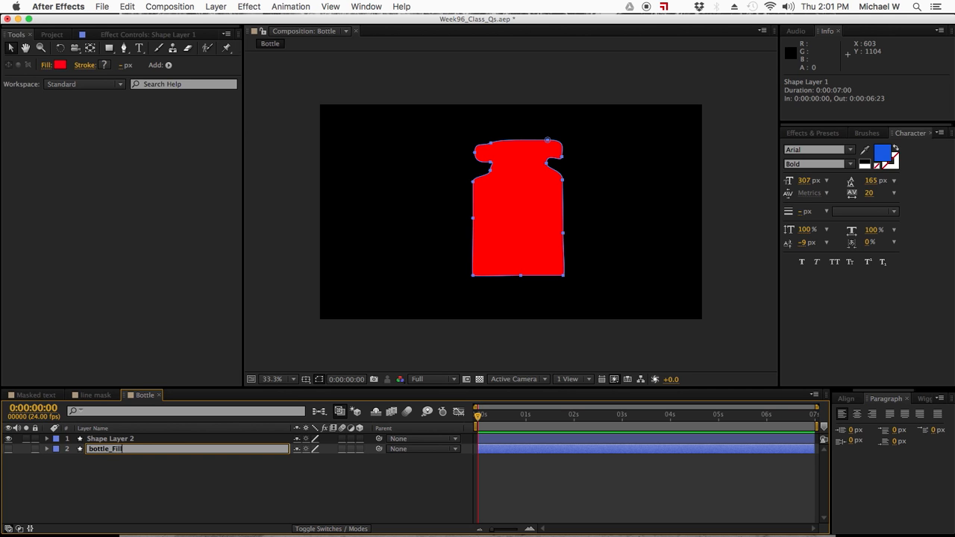
key(Return)
Step: Rename the upper duplicate shape layer bottle_Stroke
click(120, 439)
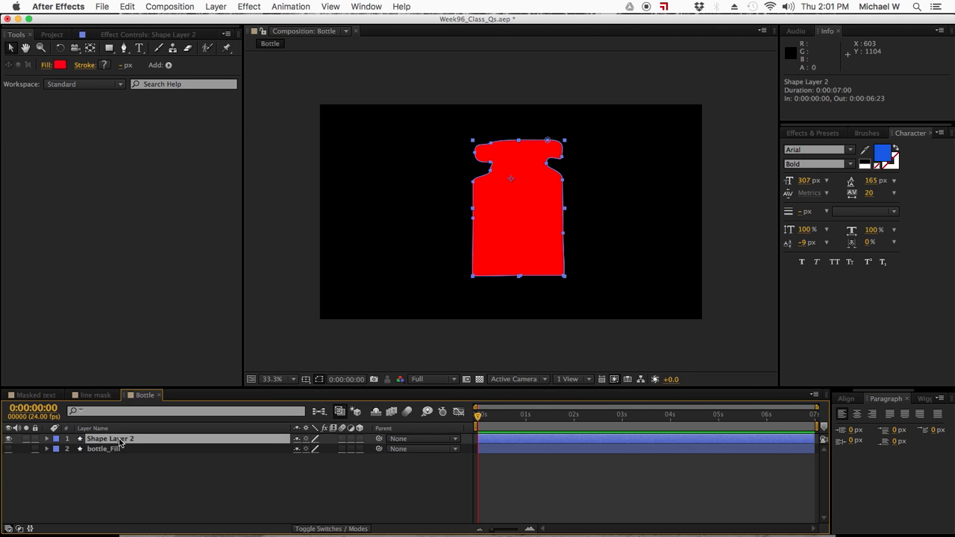
right_click(119, 440)
click(143, 523)
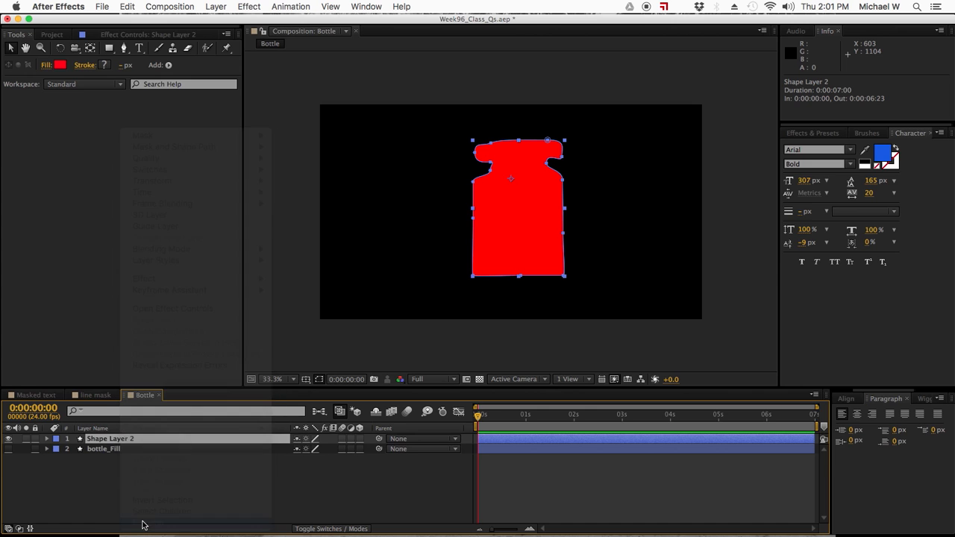
text(bottle)
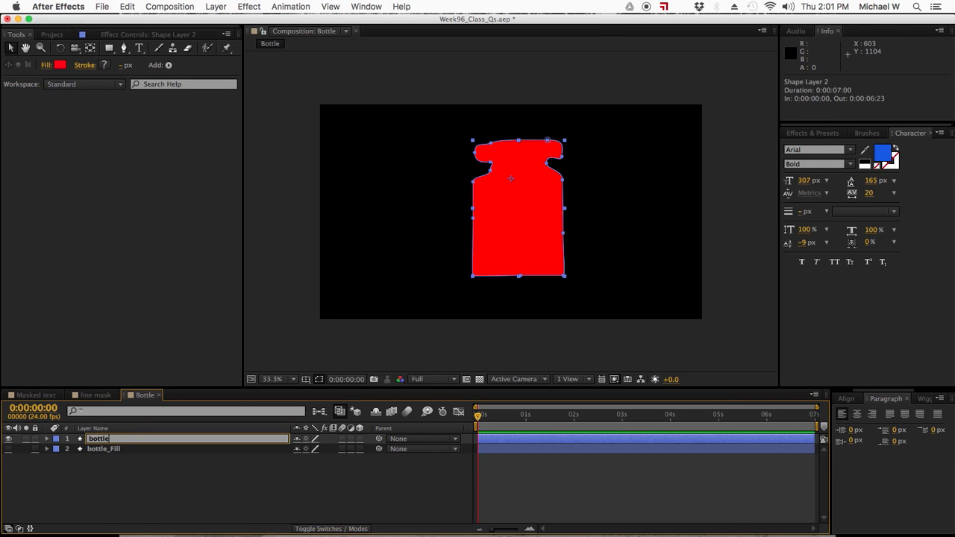
text(_Stroke)
key(Return)
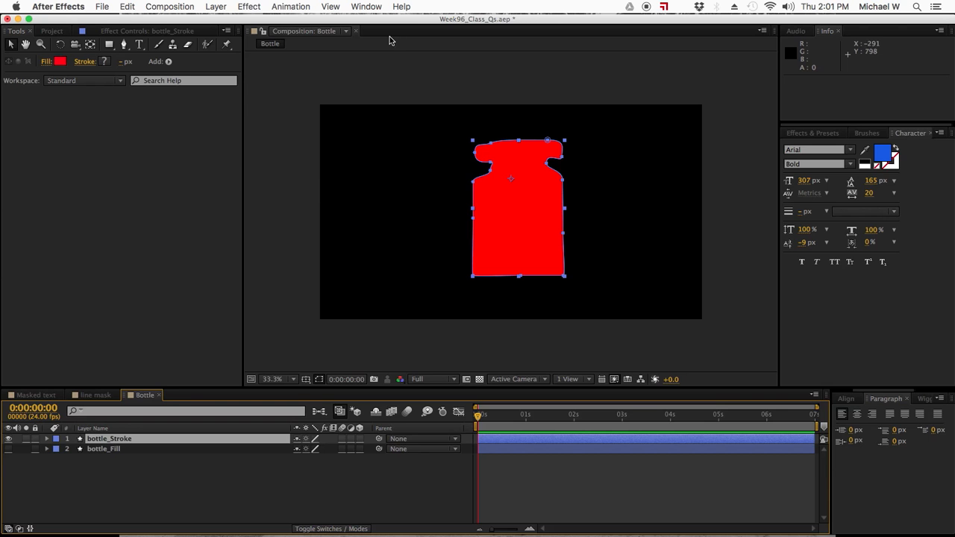
Step: Add a white stroke to the bottle_Stroke layer and set its width to 18 px
click(47, 440)
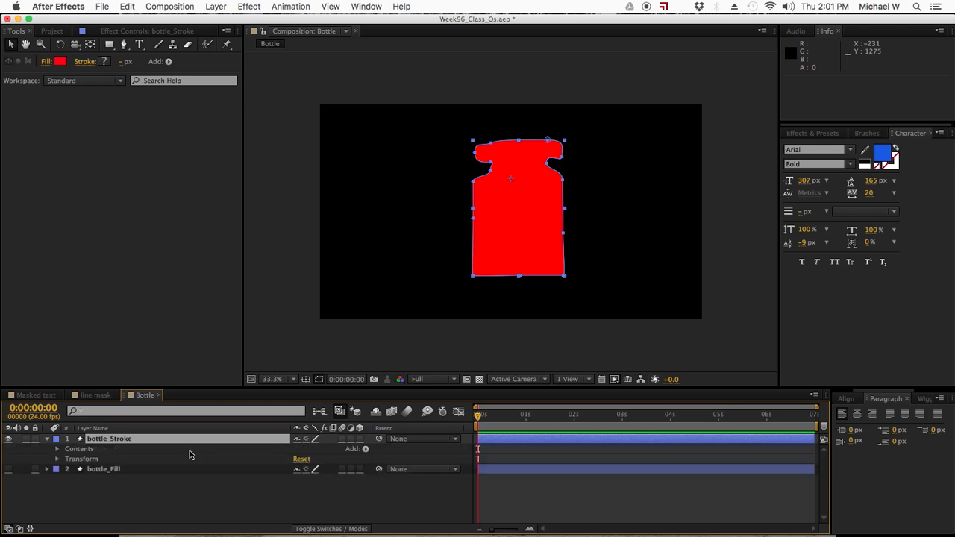
click(366, 450)
click(385, 373)
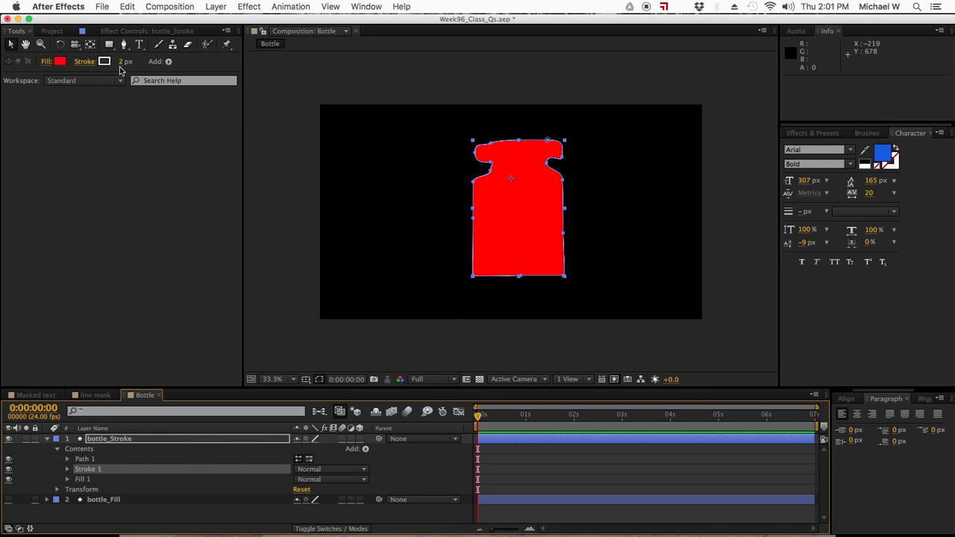
drag(124, 63, 150, 62)
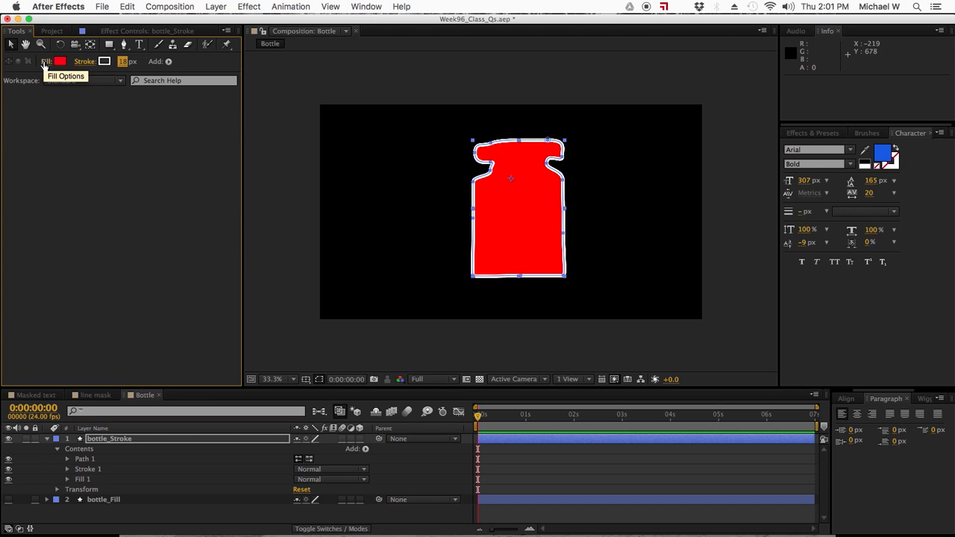
Step: Set the bottle_Stroke layer's fill to None and dock the Tools panel as a bar across the workspace's upper edge
click(42, 64)
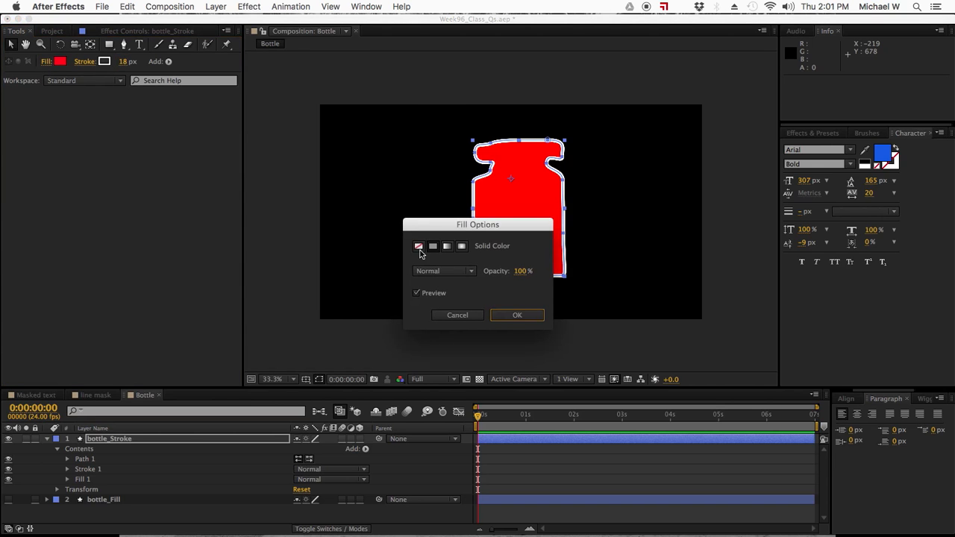
click(418, 246)
click(513, 314)
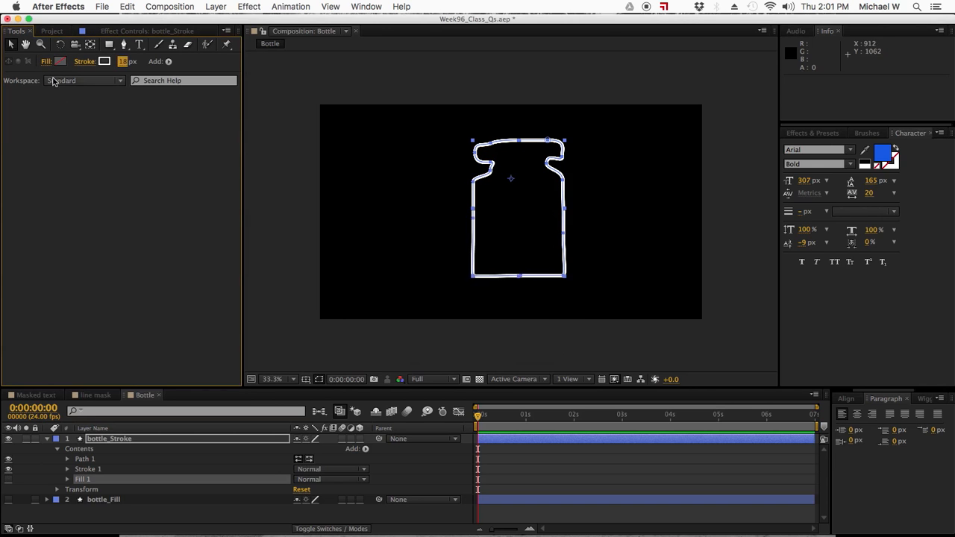
drag(6, 35, 193, 28)
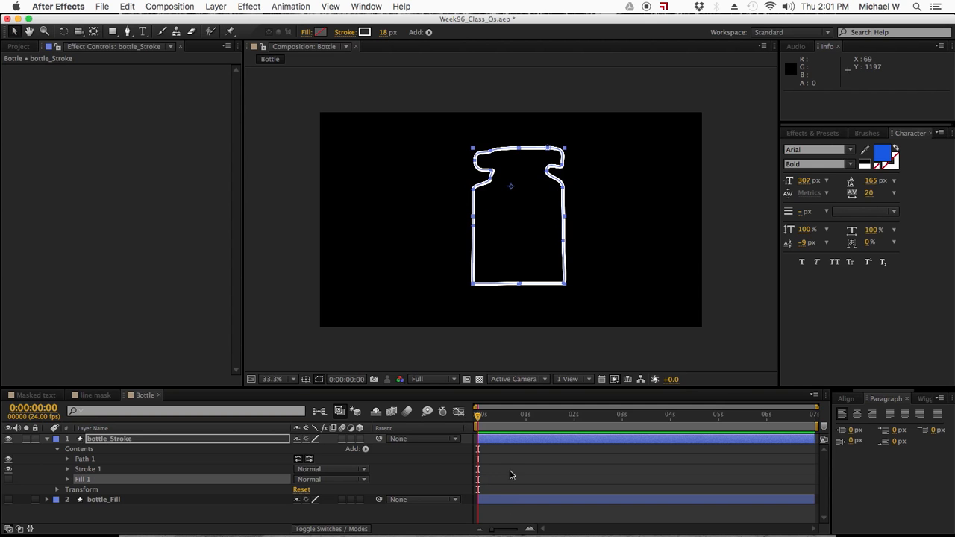
Step: Add Trim Paths to the bottle_Stroke layer and expand its properties
click(510, 475)
click(511, 443)
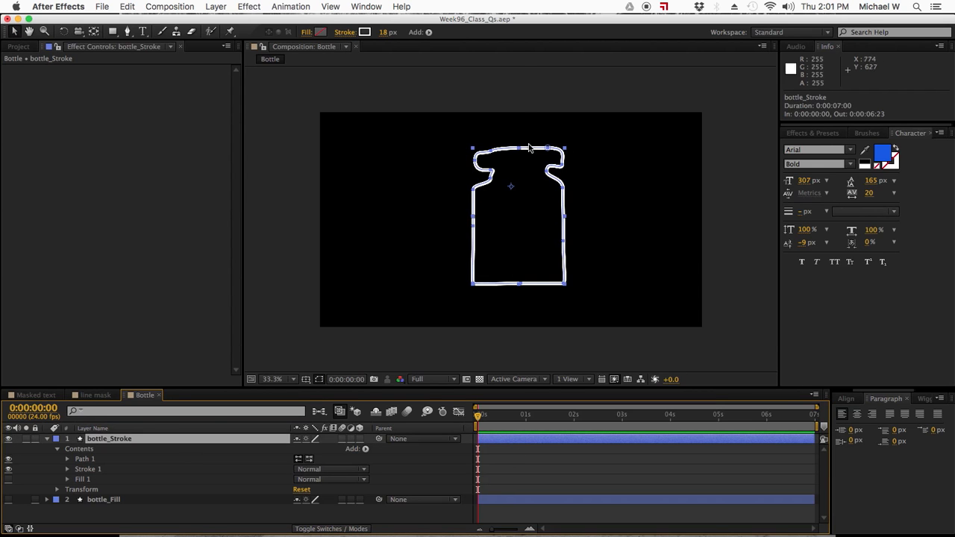
click(430, 34)
click(458, 209)
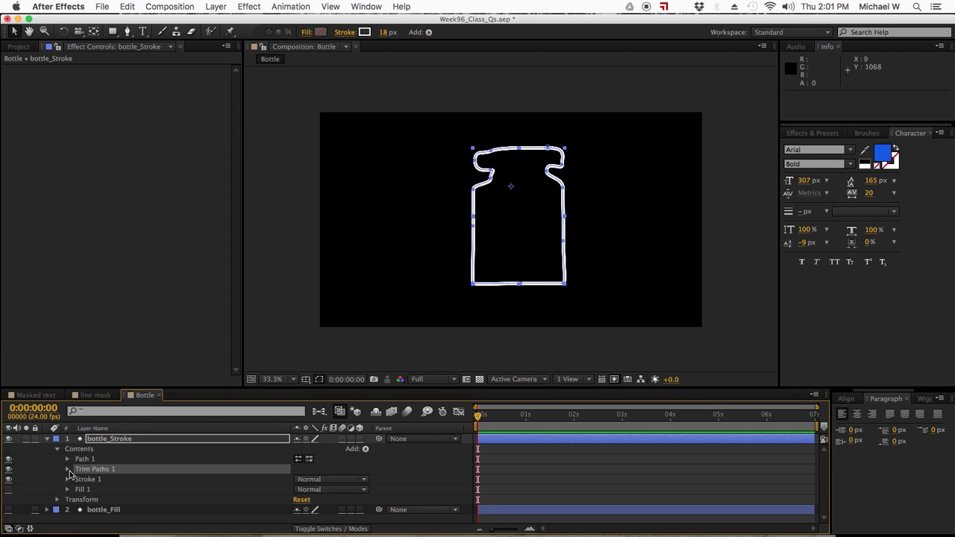
click(68, 470)
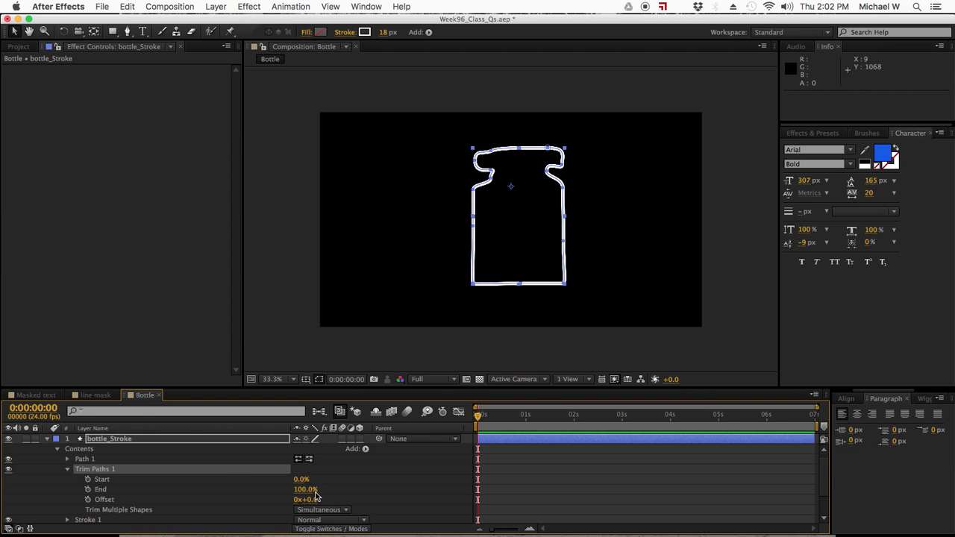
Step: Set Trim Paths End to 0% and keyframe Start from 0% at 0:00:00:00 to 100% at 0:00:00:12
drag(307, 491, 181, 497)
mouse_move(299, 481)
mouse_down()
mouse_move(336, 481)
mouse_move(234, 485)
mouse_up()
click(88, 479)
drag(483, 421, 502, 421)
mouse_move(303, 479)
mouse_down()
mouse_move(525, 473)
mouse_move(490, 496)
mouse_up()
Step: Apply Easy Ease to the Trim Paths Start keyframes
right_click(501, 484)
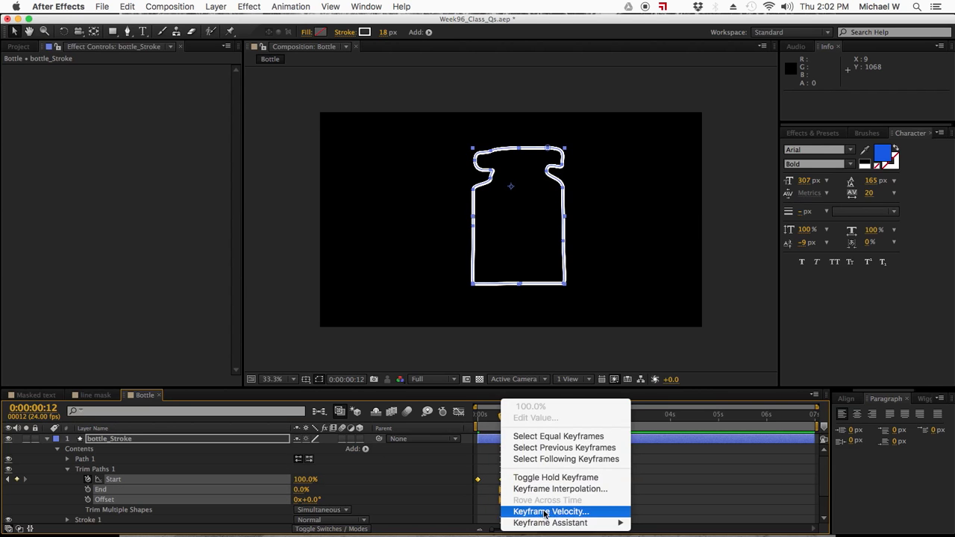
mouse_move(608, 522)
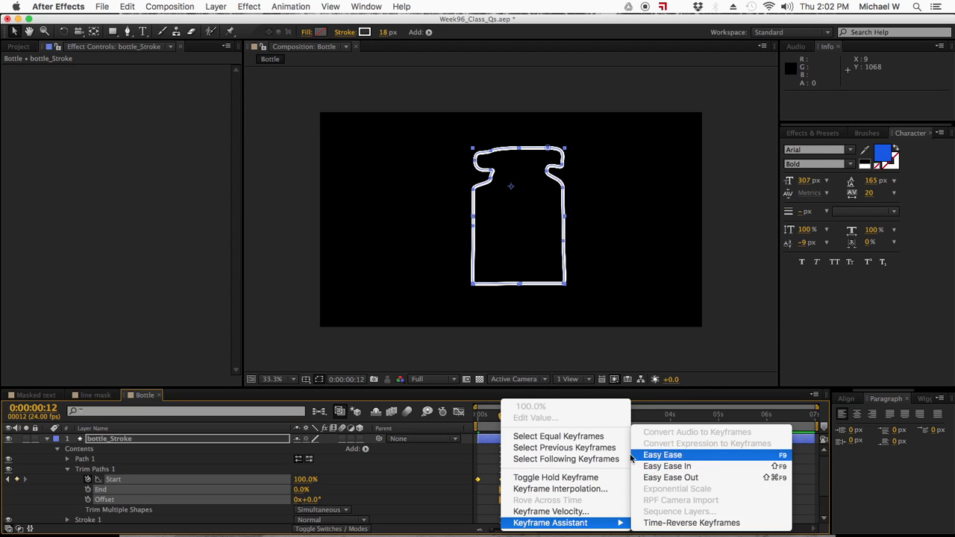
click(660, 455)
Step: Reshape the Start speed curve in the Graph Editor to peak between frames 2 and 4 with a long ease-out, and return to the first frame
click(458, 412)
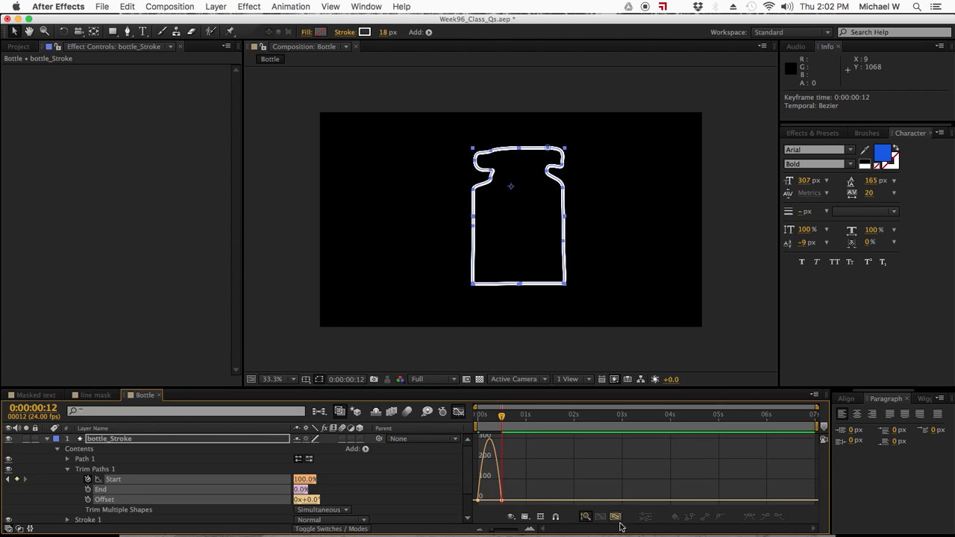
click(619, 519)
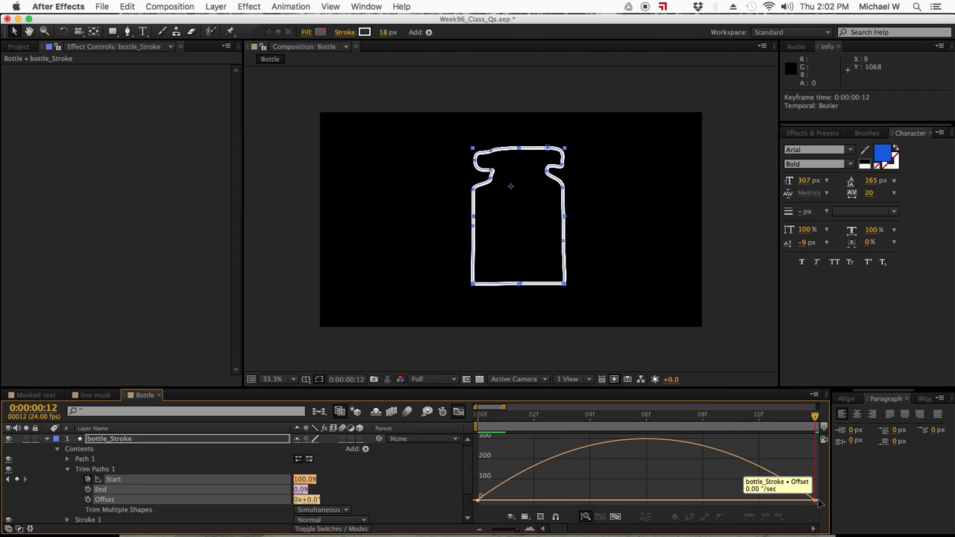
drag(761, 505, 564, 499)
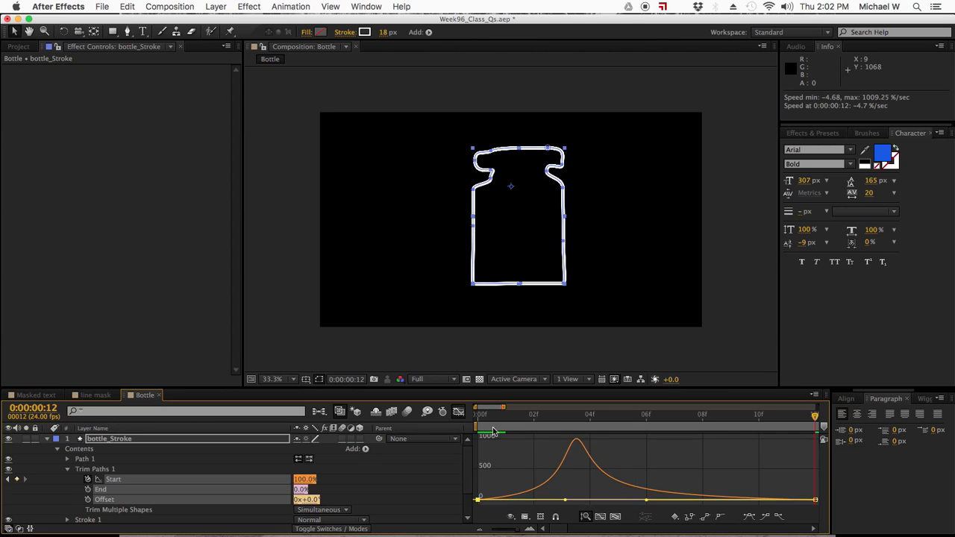
click(458, 412)
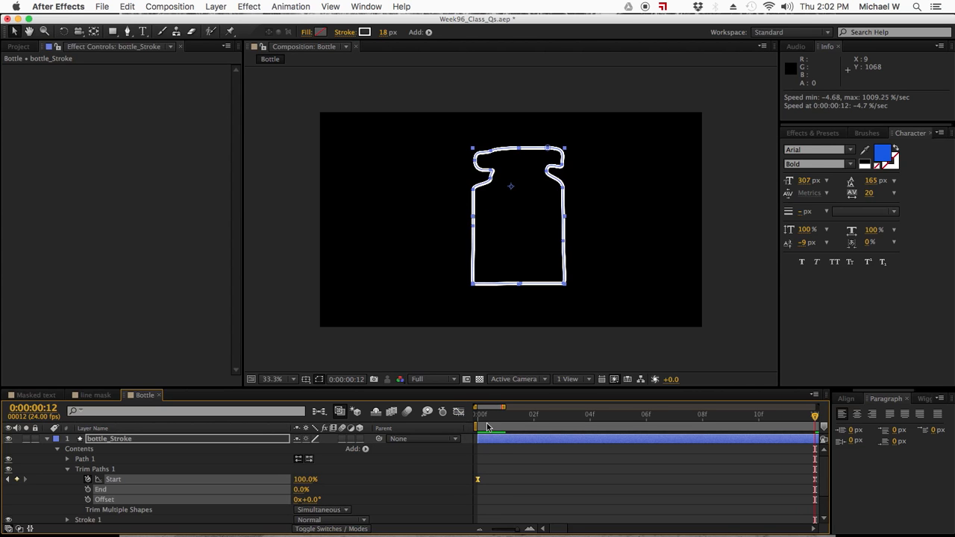
key(Home)
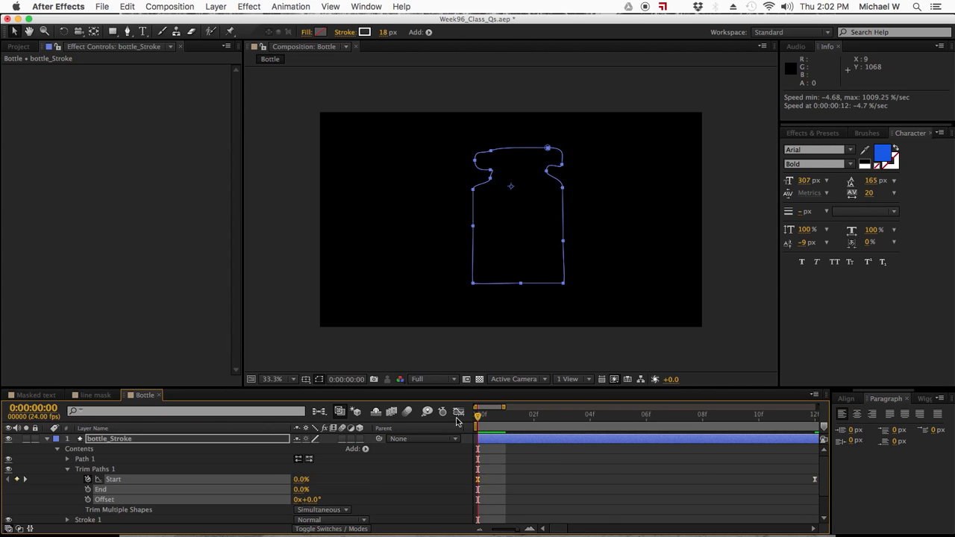
Step: Review the Trim Paths Start speed graph and preview the bottle outline drawing on up to 0:00:00:07
click(458, 412)
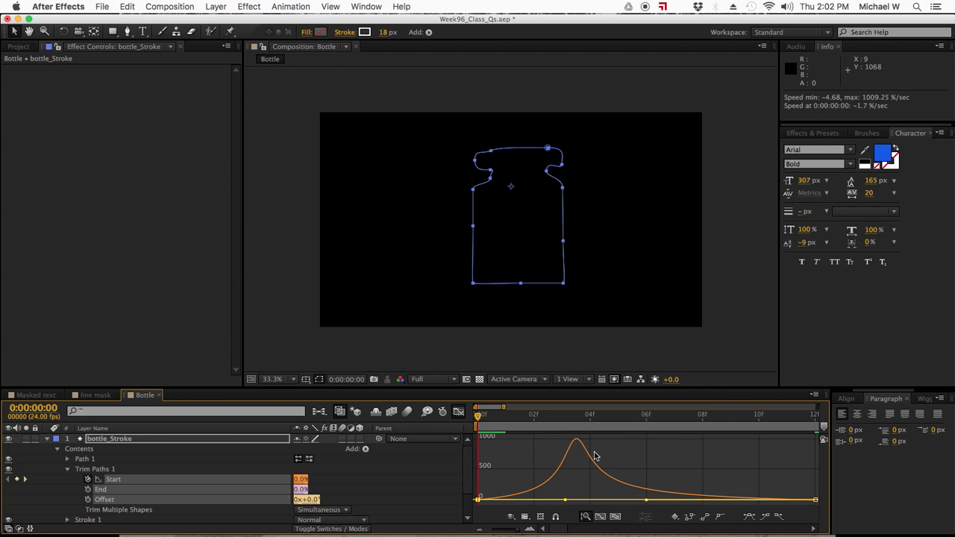
click(458, 412)
drag(477, 417, 666, 431)
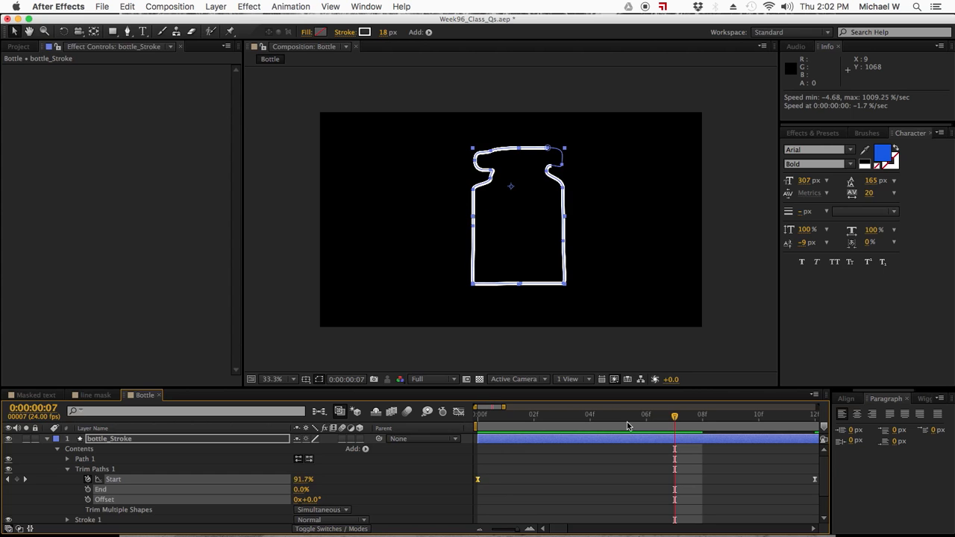
Step: Collapse the bottle_Stroke properties and check the bottle_Fill shape by showing and hiding its layer
click(520, 442)
key(u)
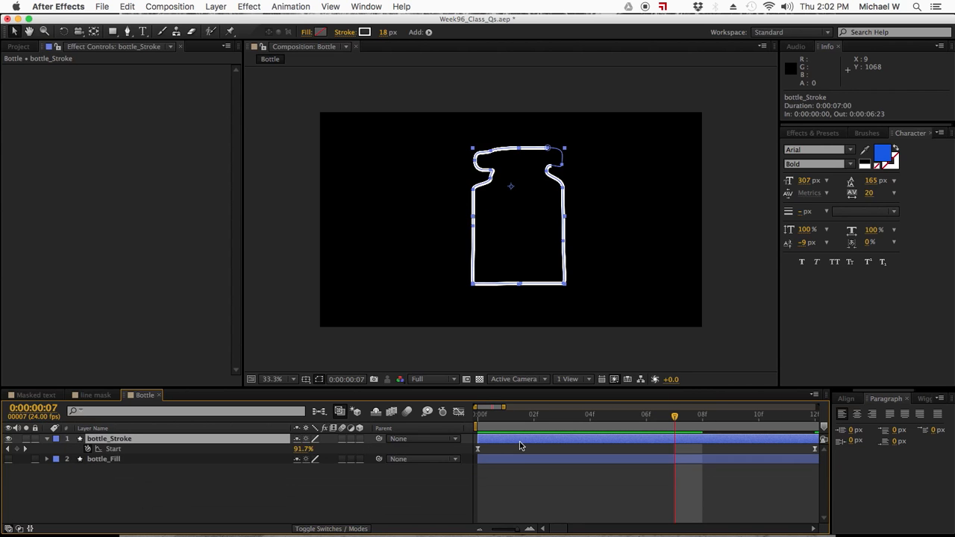
key(u)
click(522, 451)
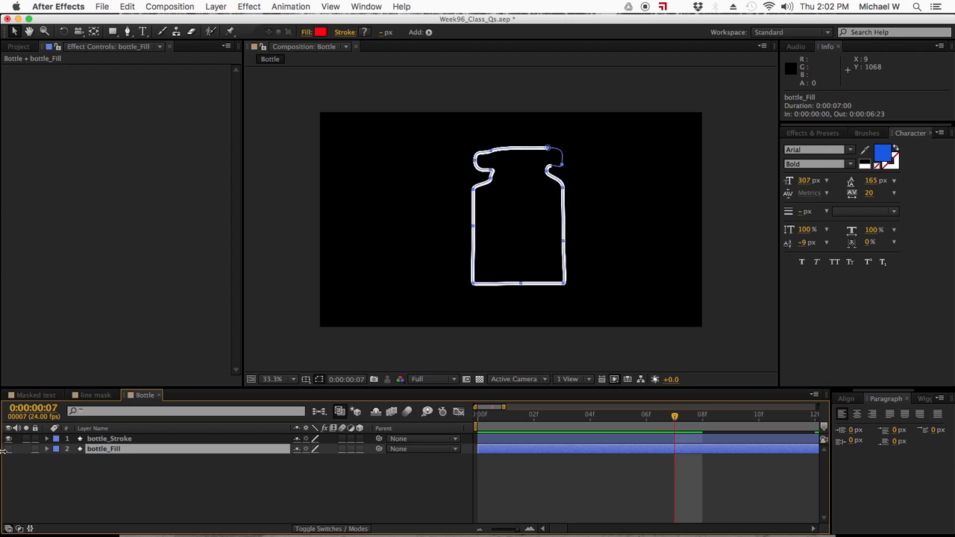
click(8, 449)
click(8, 449)
Step: Add a grey solid named liquid below bottle_Fill, shorten it and shift it so it surrounds the bottle outline
click(115, 473)
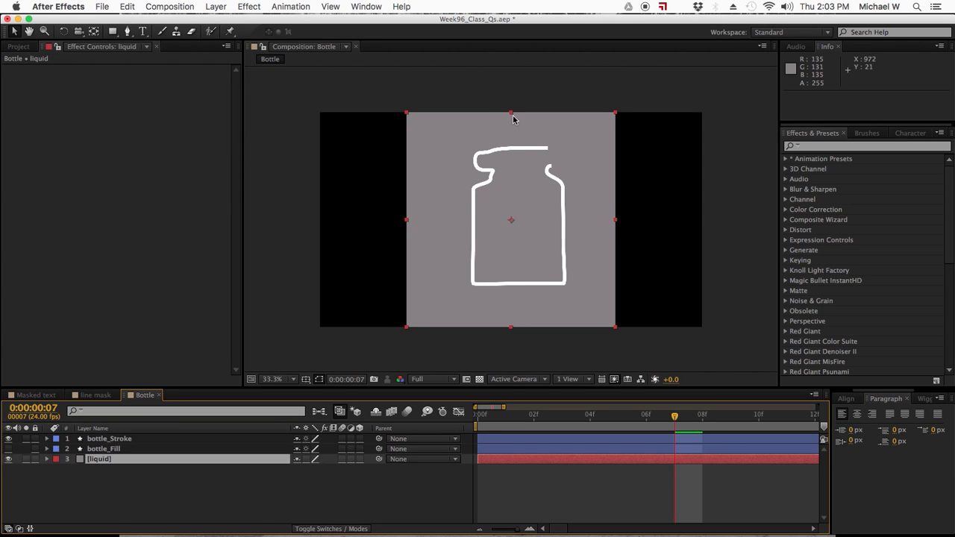
drag(513, 116, 511, 126)
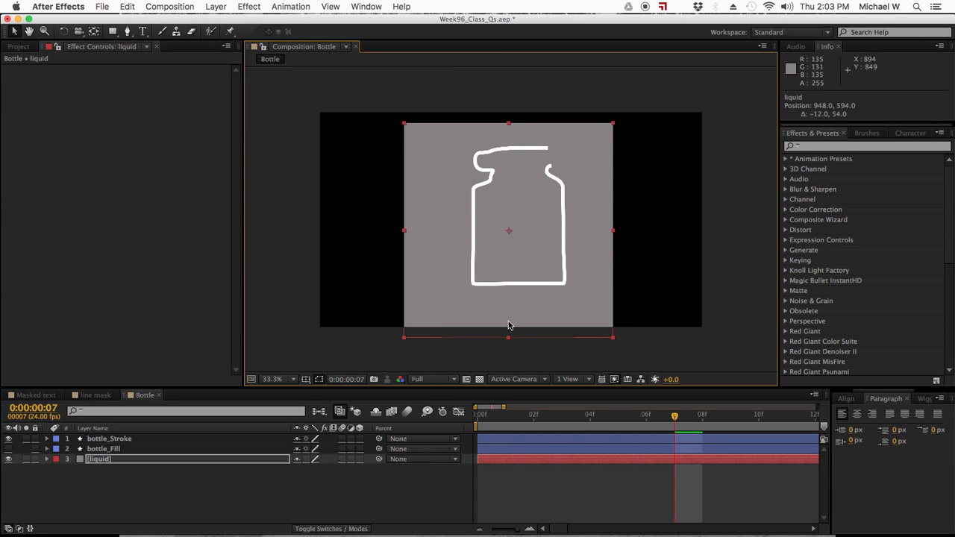
drag(511, 343, 522, 298)
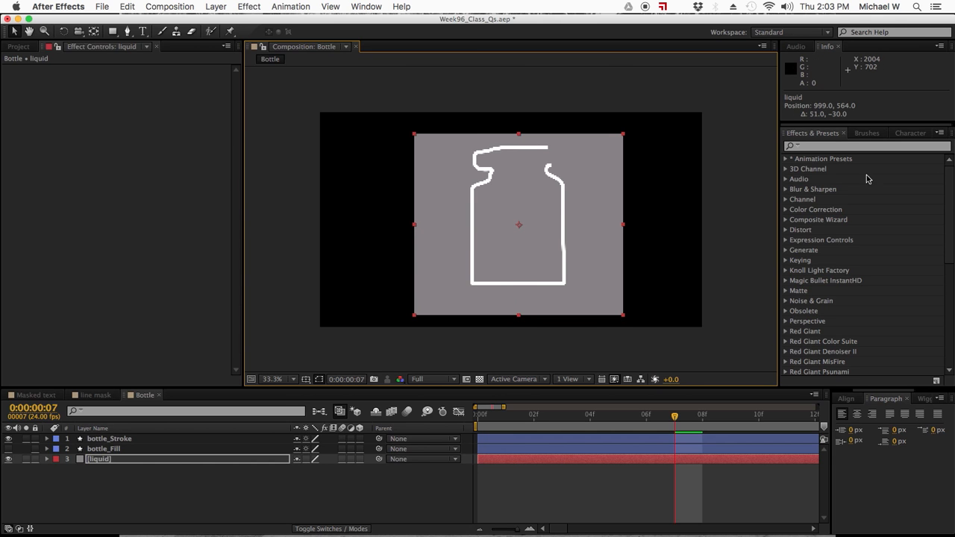
Step: Find Turbulent Displace and apply it to the liquid layer, keeping the default Offset (Turbulence)
click(834, 149)
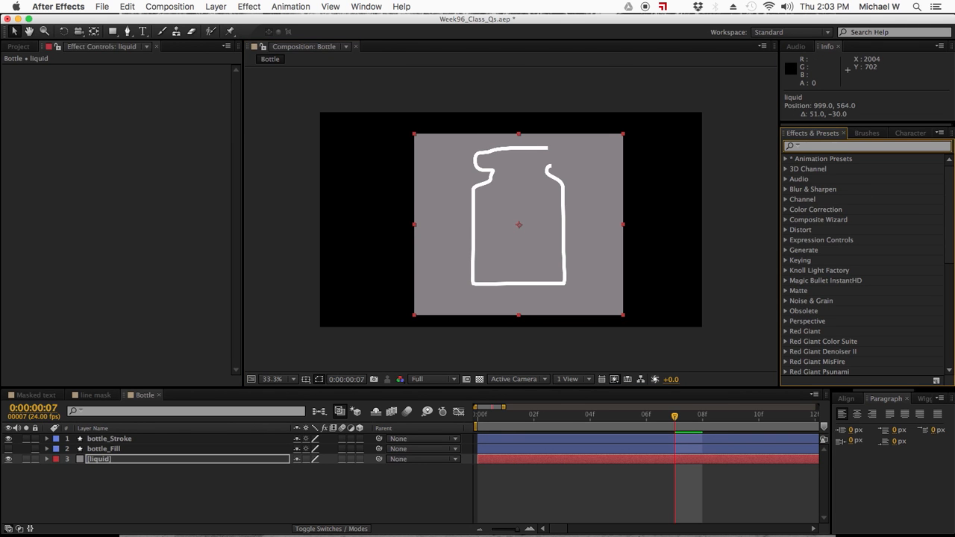
text(turb)
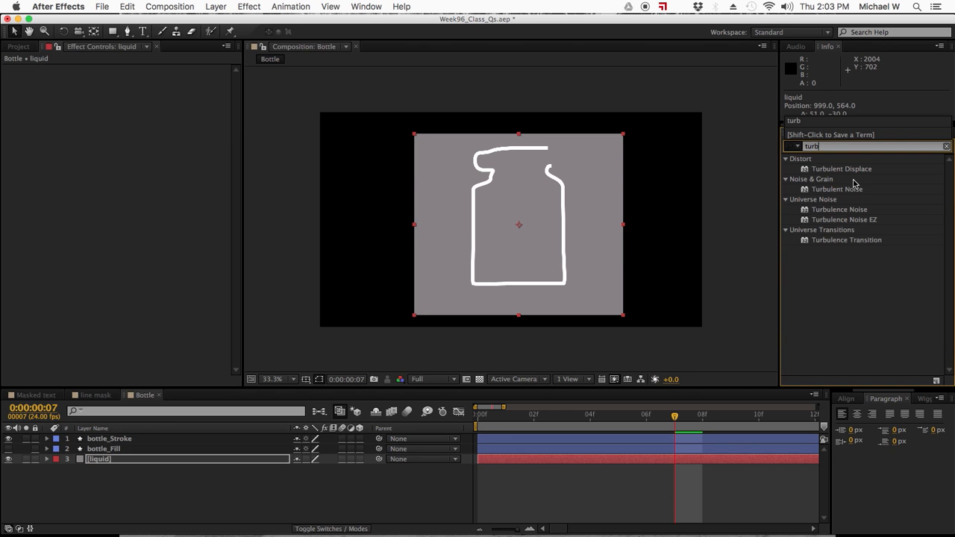
click(510, 461)
click(858, 172)
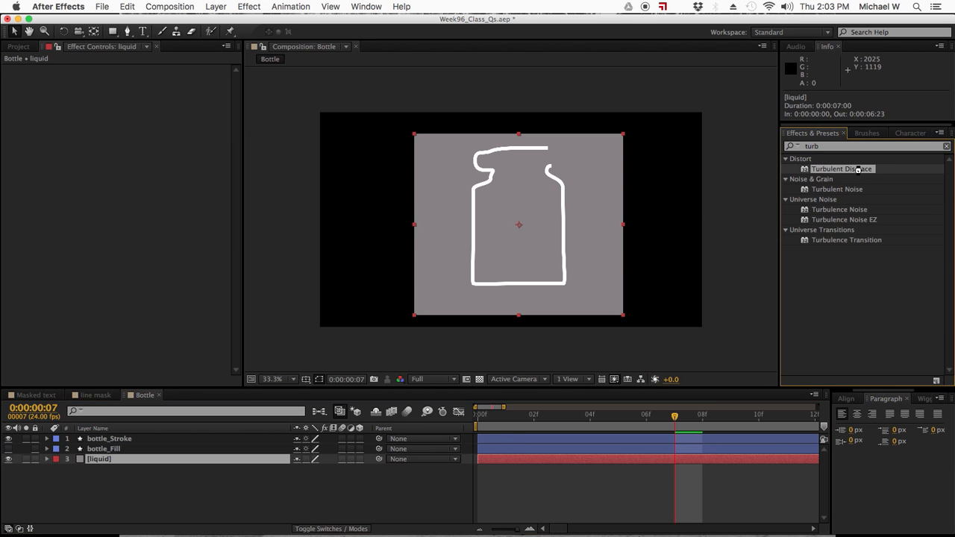
double_click(858, 171)
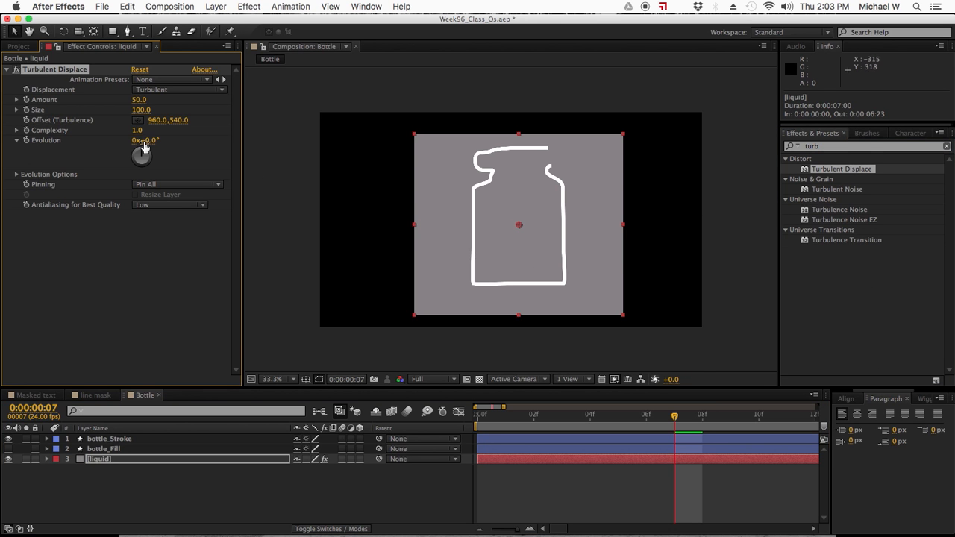
mouse_move(154, 124)
mouse_down()
mouse_move(183, 123)
mouse_move(158, 124)
mouse_up()
key(super+z)
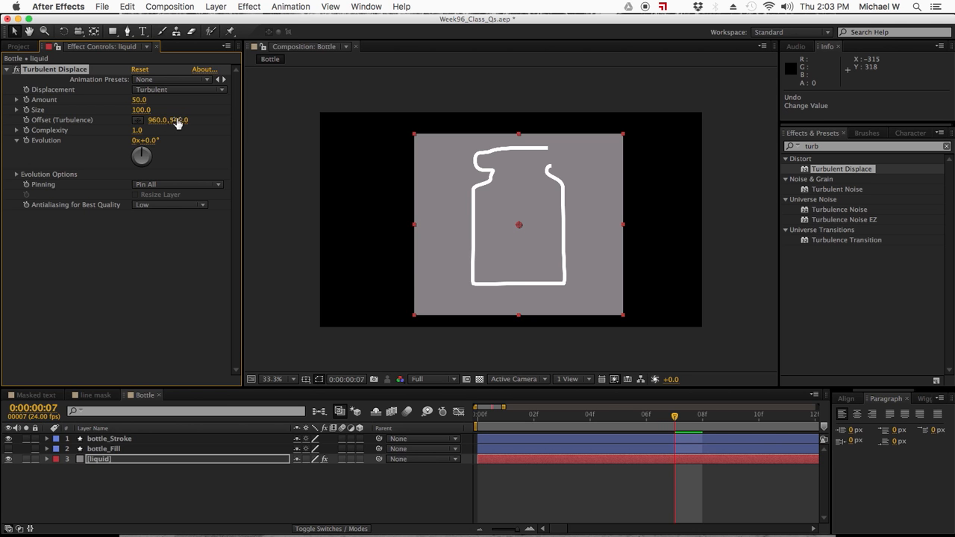
Step: Keyframe Turbulent Displace Amount, Size and Offset at 0:00:00:00, and set them to 165, 148 and 1195, 540 at 0:00:02:13
drag(508, 416, 443, 417)
click(33, 109)
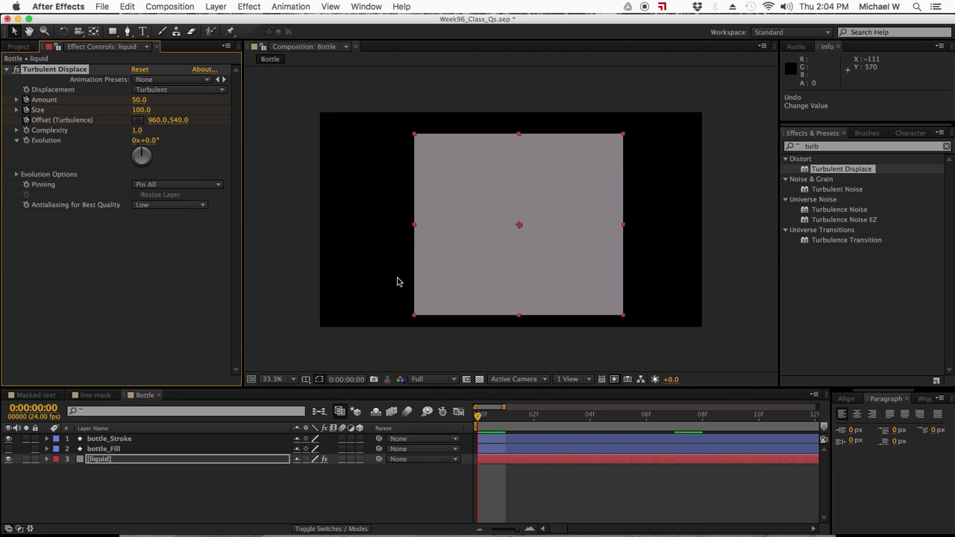
mouse_move(480, 419)
mouse_down()
mouse_move(814, 428)
mouse_move(608, 429)
mouse_move(623, 428)
mouse_up()
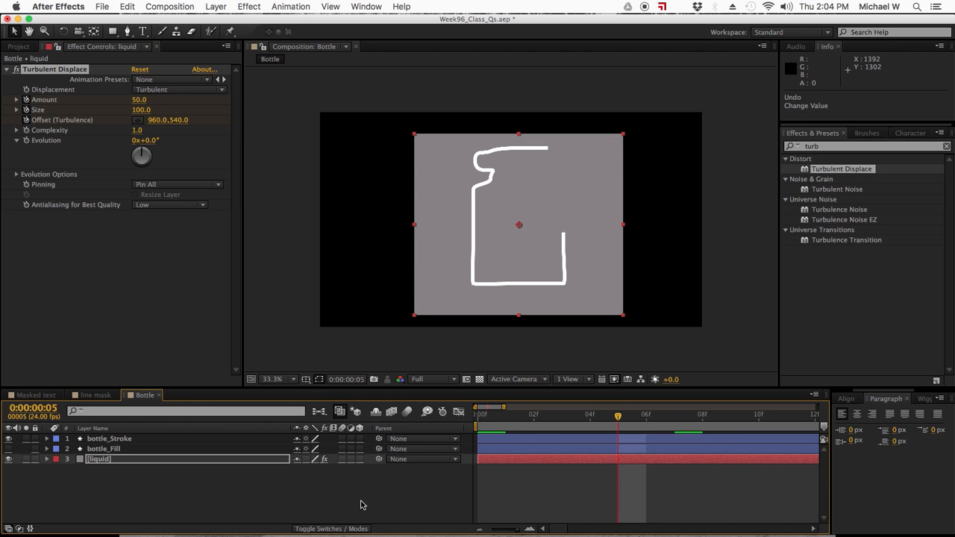
drag(511, 532, 491, 530)
drag(543, 420, 600, 419)
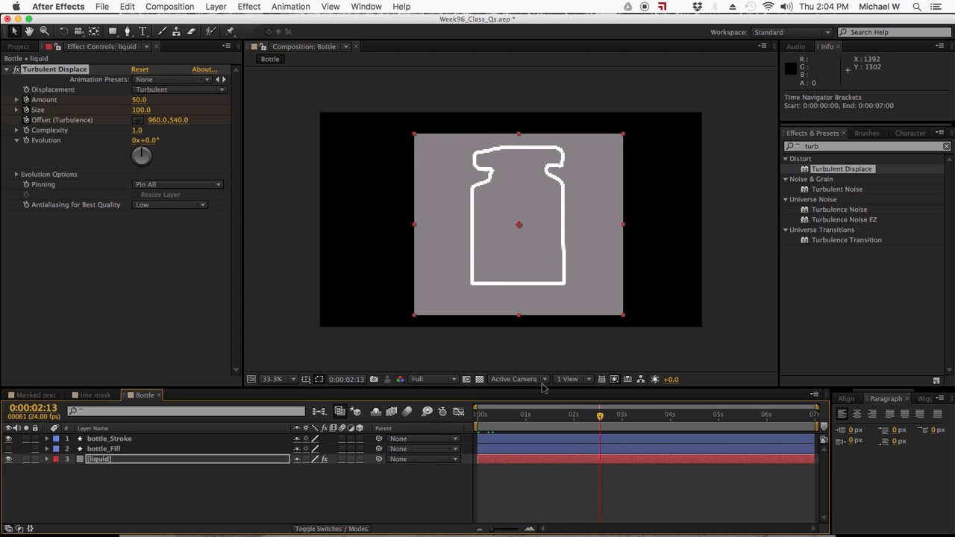
drag(137, 100, 195, 100)
drag(163, 119, 297, 118)
click(136, 140)
Step: Keyframe the Turbulent Displace Evolution from 0x+0.0° at 0:00:00:00 to 2x+0.0° at 0:00:02:13
drag(490, 419, 444, 420)
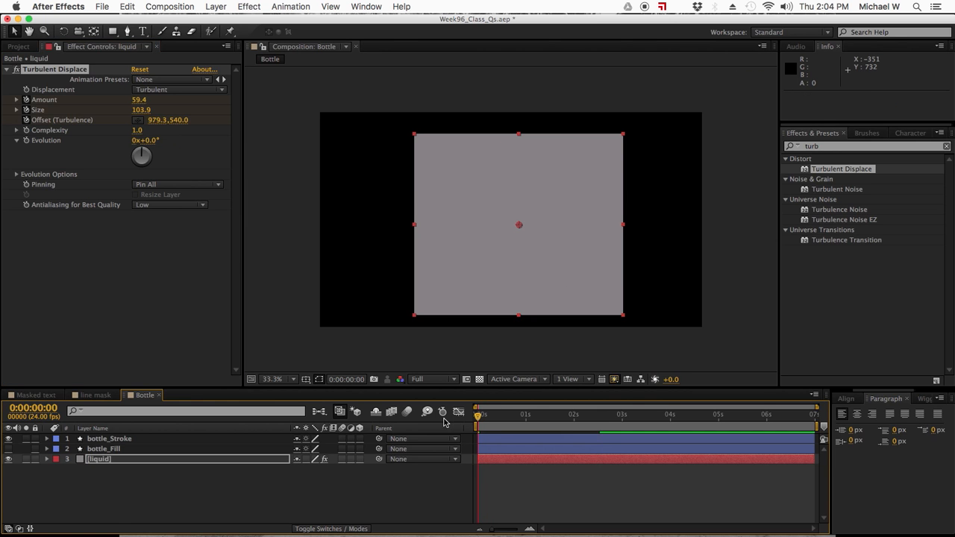
click(26, 143)
click(566, 464)
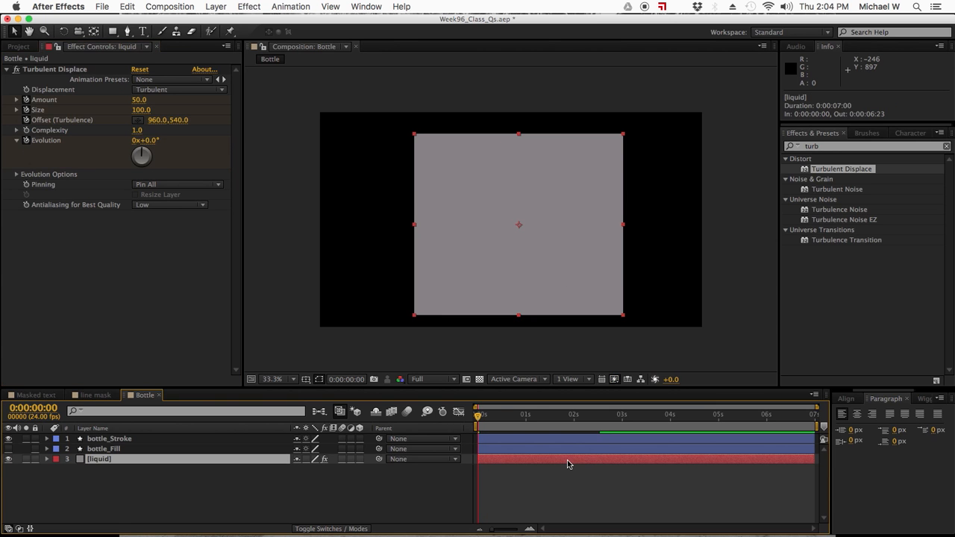
key(u)
drag(478, 420, 601, 427)
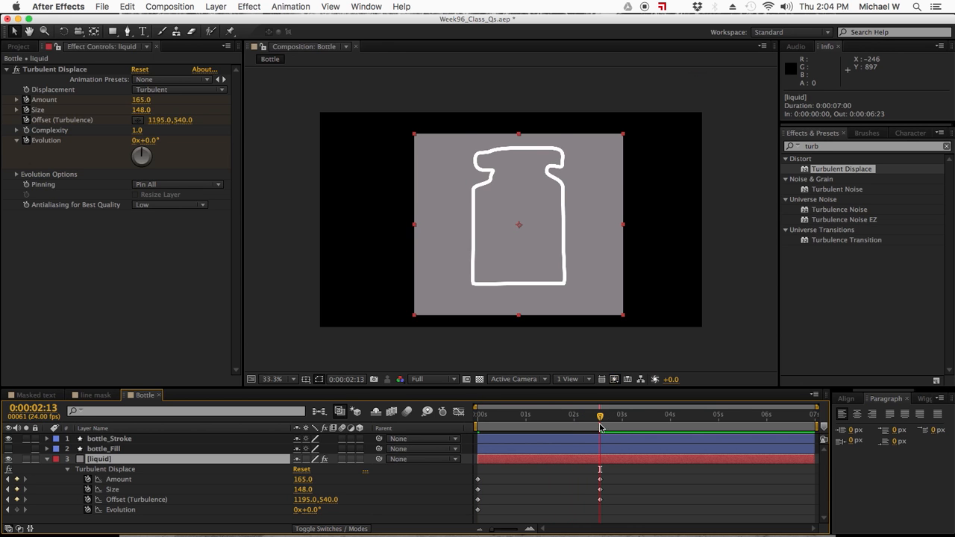
click(137, 141)
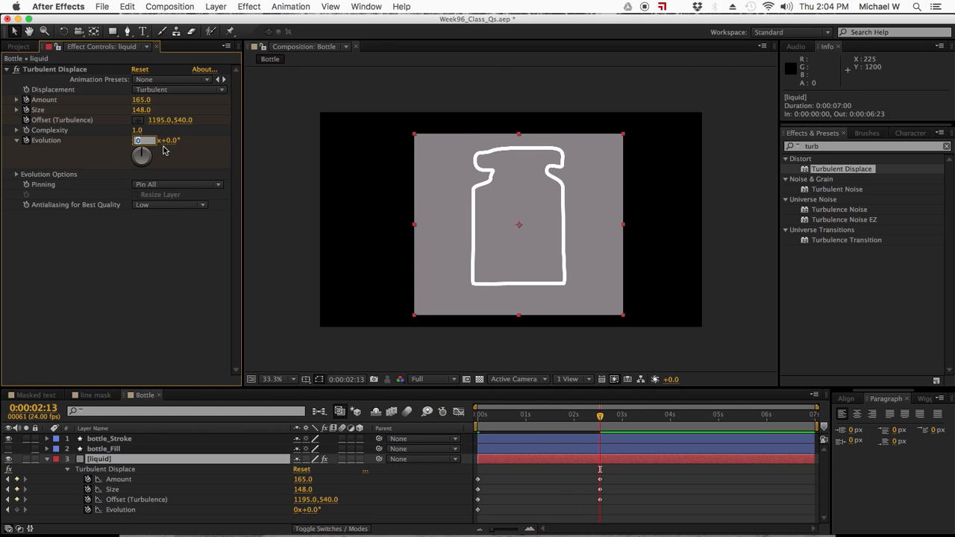
key(Return)
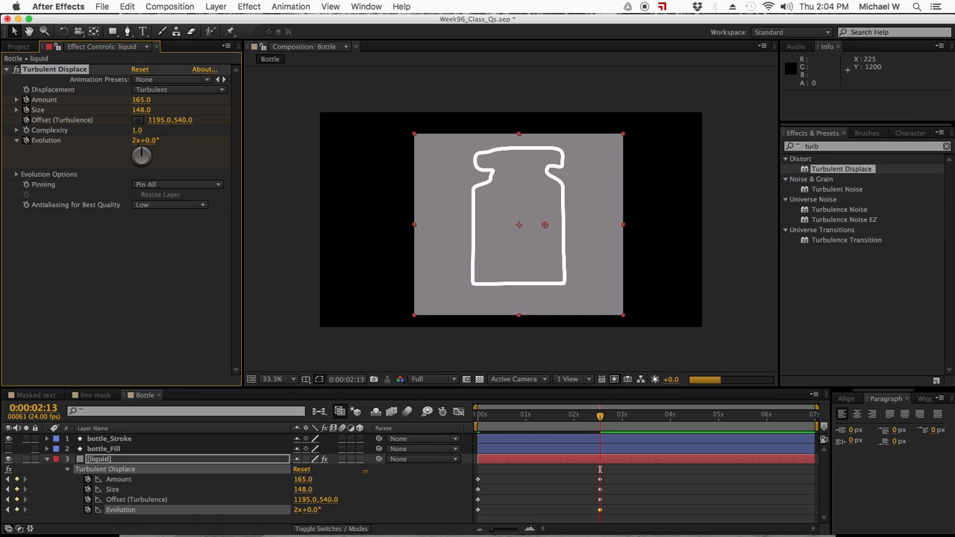
Step: Draw a red rectangle around the bottle on a new shape layer at 0:00:00:15 and copy liquid's Turbulent Displace effect onto it
drag(541, 421, 466, 422)
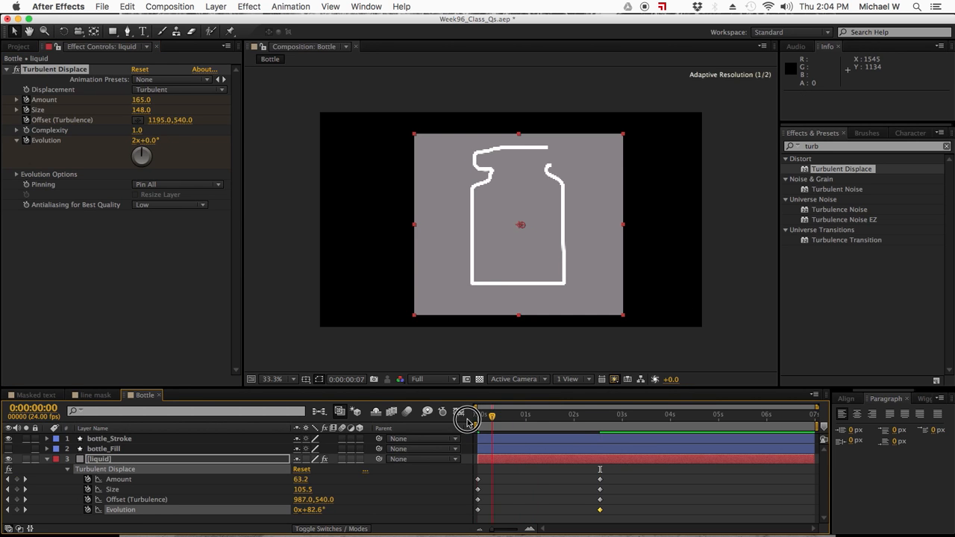
click(515, 462)
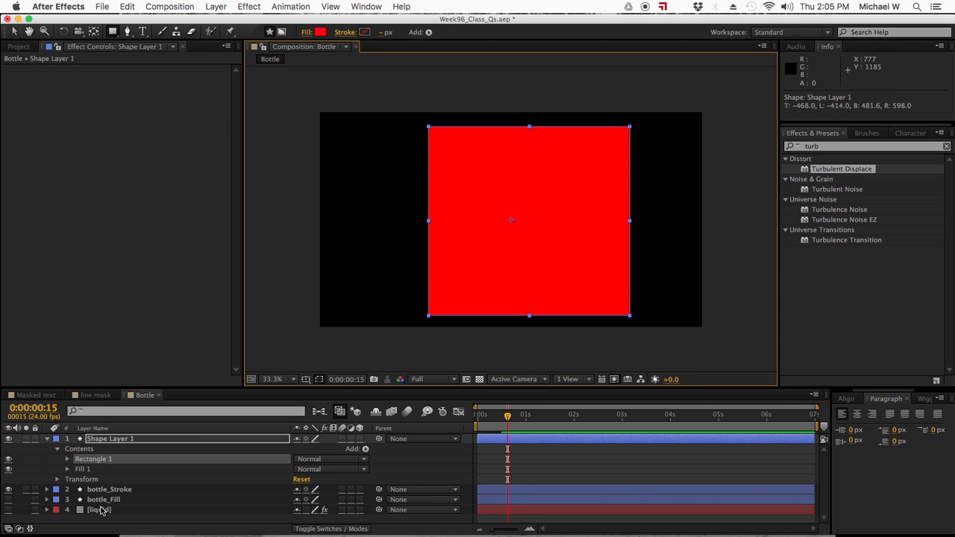
click(101, 510)
click(48, 69)
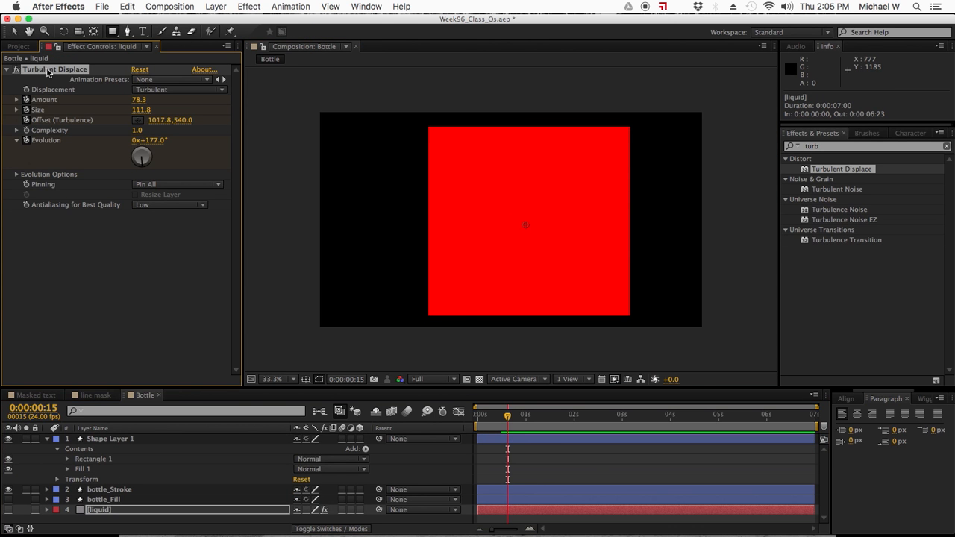
click(97, 439)
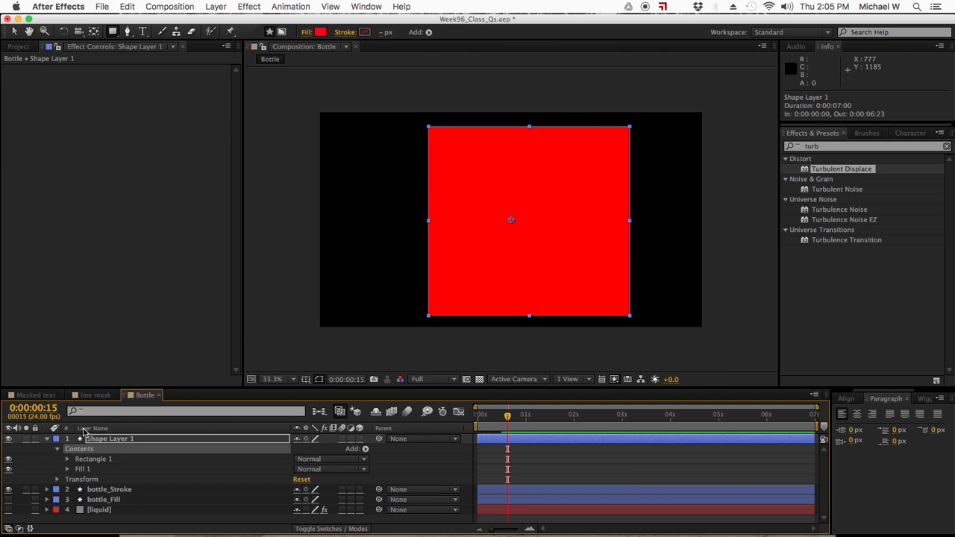
key(ctrl+v)
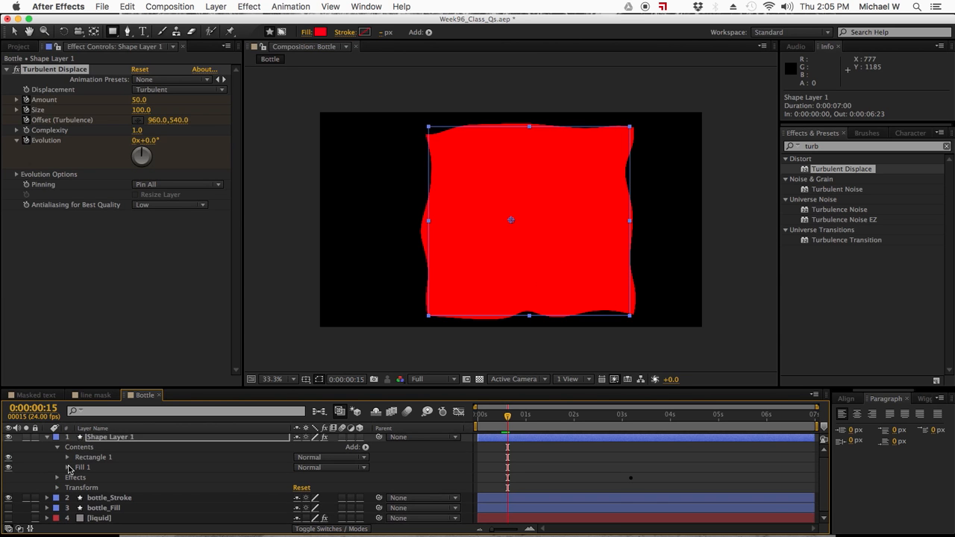
Step: Move Shape Layer 1 below bottle_Fill, delete the liquid layer and preview the distorted rectangle
scroll(93, 465, up, 1)
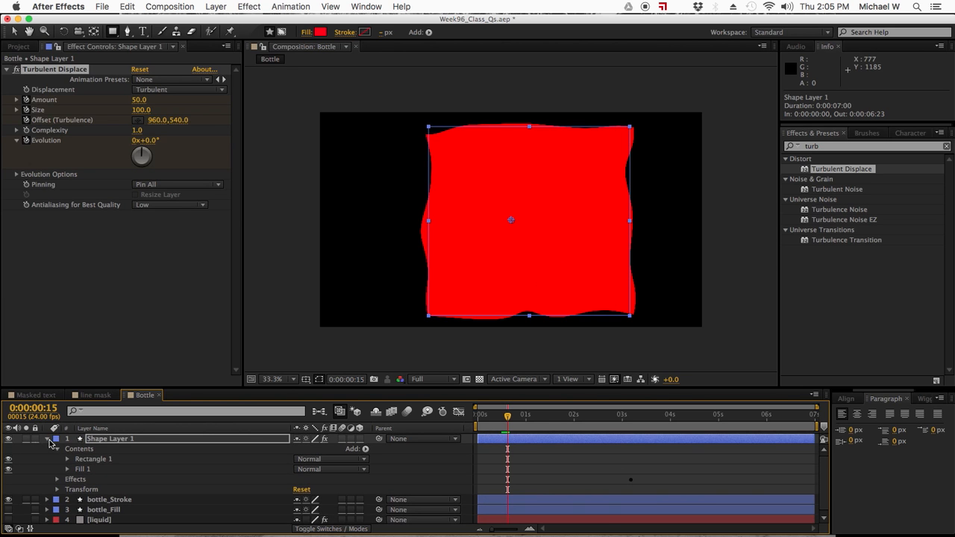
click(49, 440)
drag(507, 417, 477, 416)
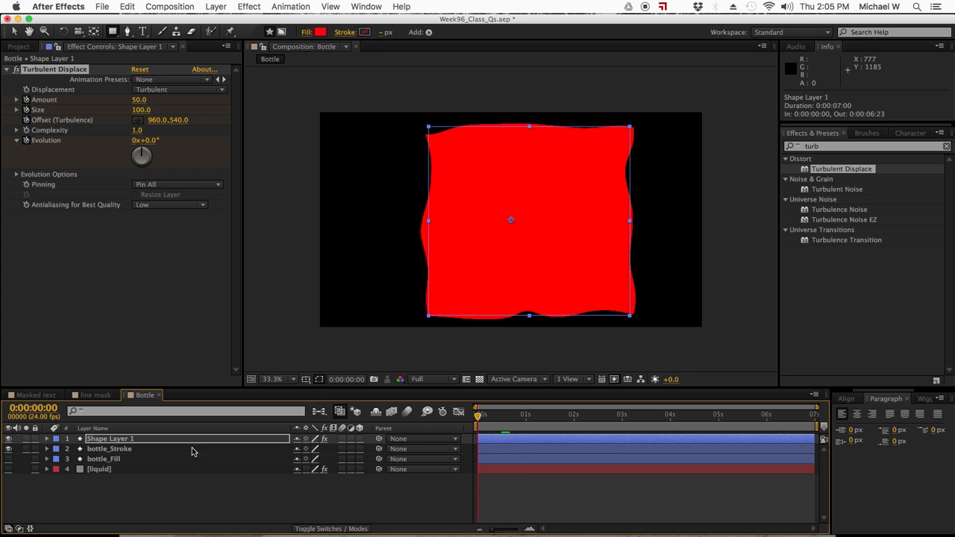
drag(118, 440, 120, 467)
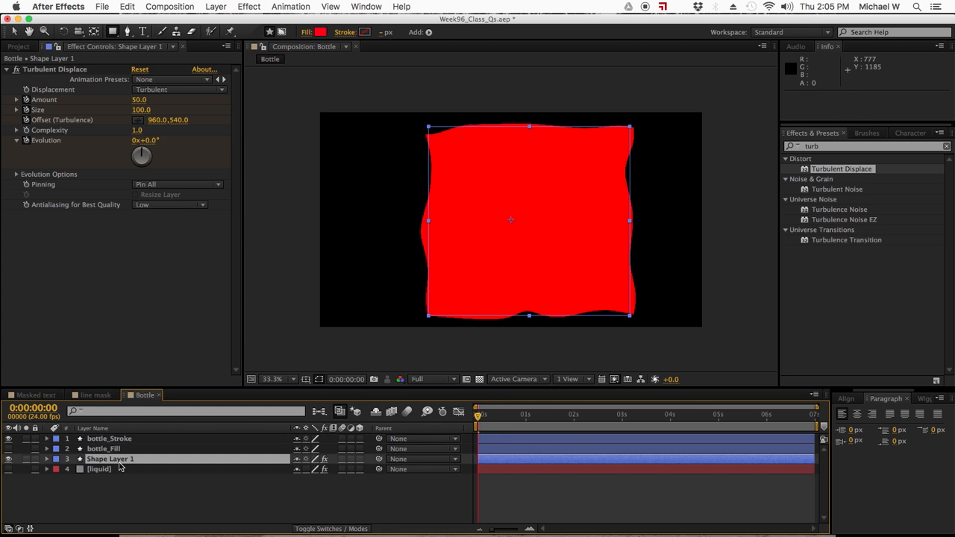
click(94, 470)
key(Delete)
drag(486, 419, 648, 422)
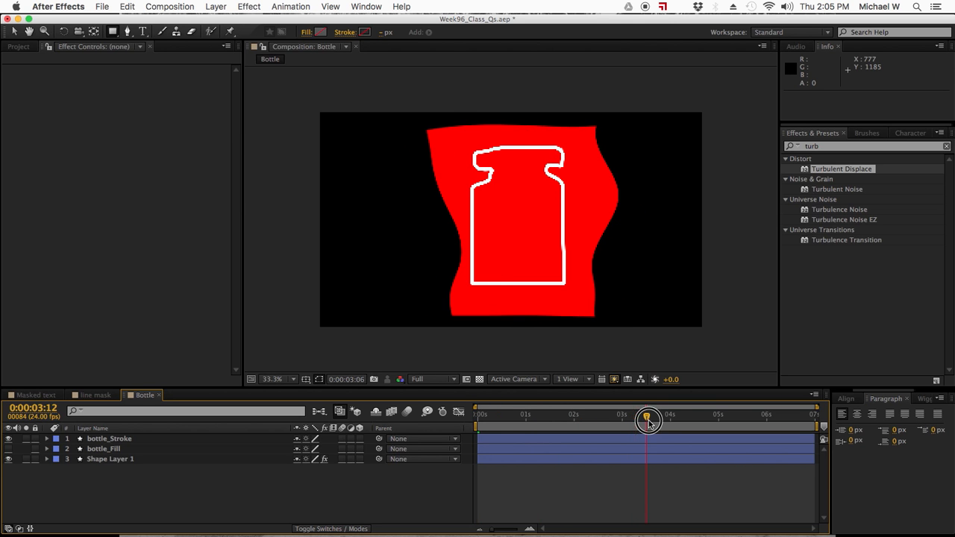
Step: Reveal Shape Layer 1's keyframes and set the Turbulent Displace Amount to 25 and Size to 35 at 0:00:00:15
click(78, 460)
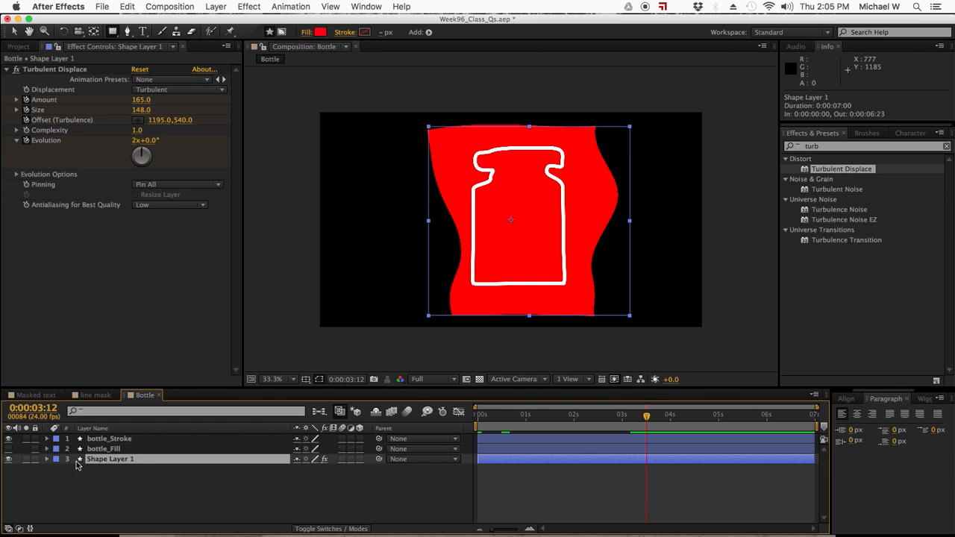
click(47, 460)
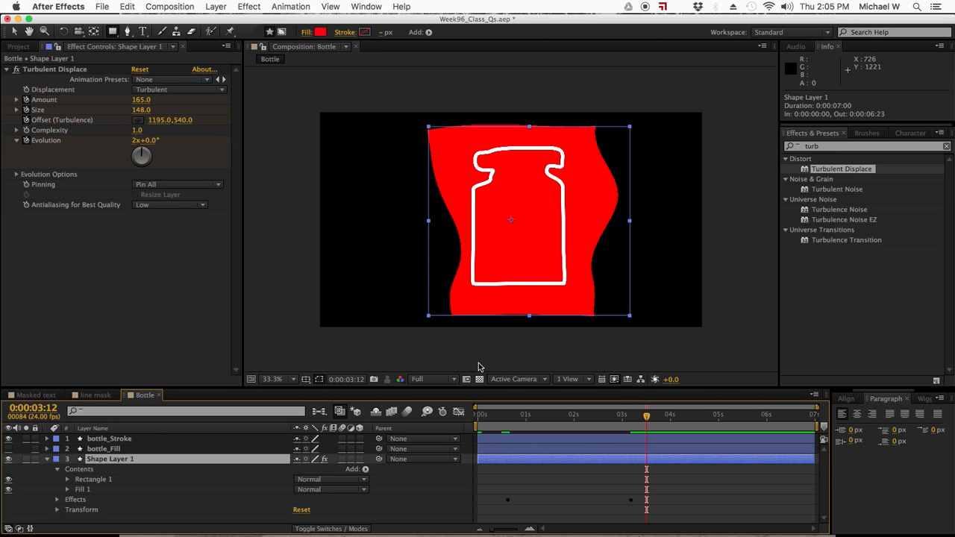
key(u)
drag(515, 416, 507, 416)
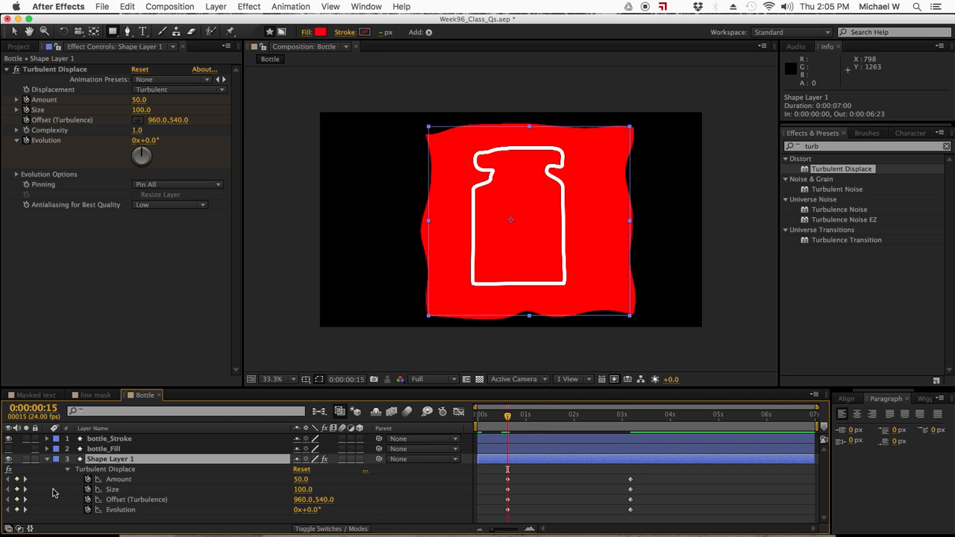
click(301, 480)
text(25)
key(Return)
click(302, 490)
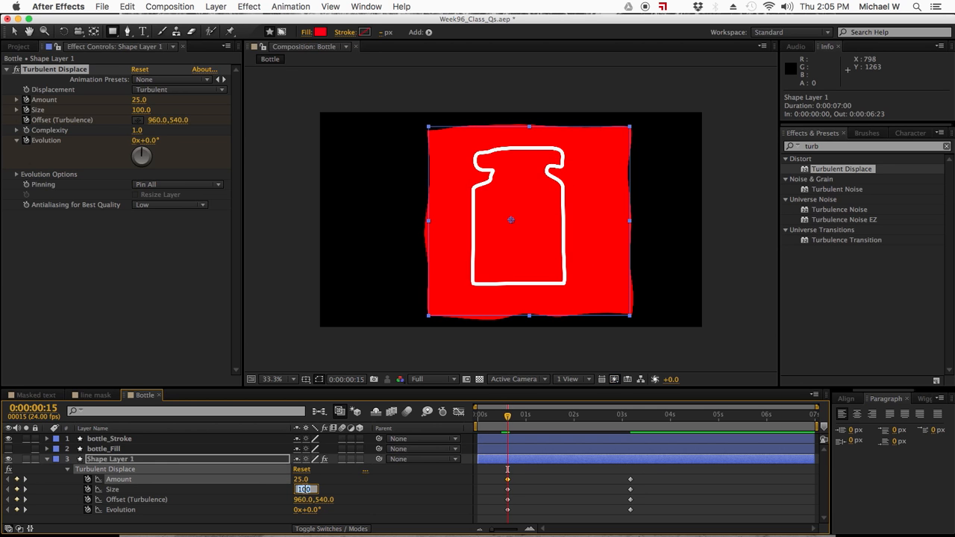
text(35)
key(Return)
Step: Set Shape Layer 1's Turbulent Displace Amount to 45 and Size to 50 at 0:00:03:04, and scrub through the distortion
click(25, 479)
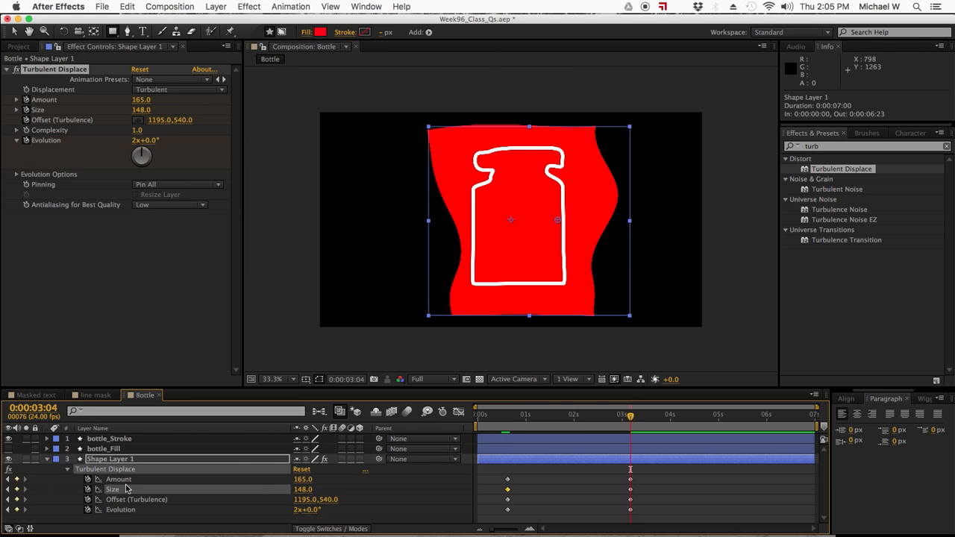
click(303, 480)
text(45)
key(Tab)
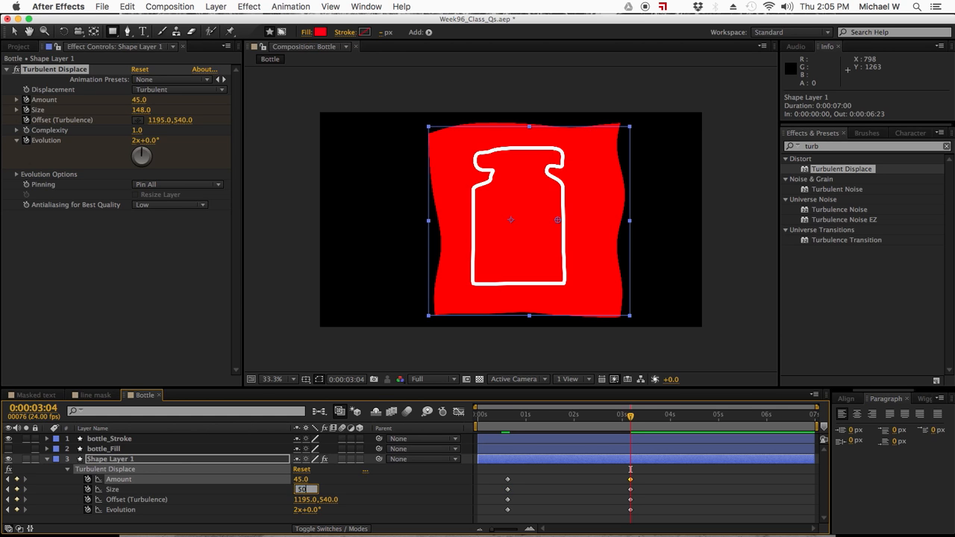
key(Return)
drag(508, 422, 624, 422)
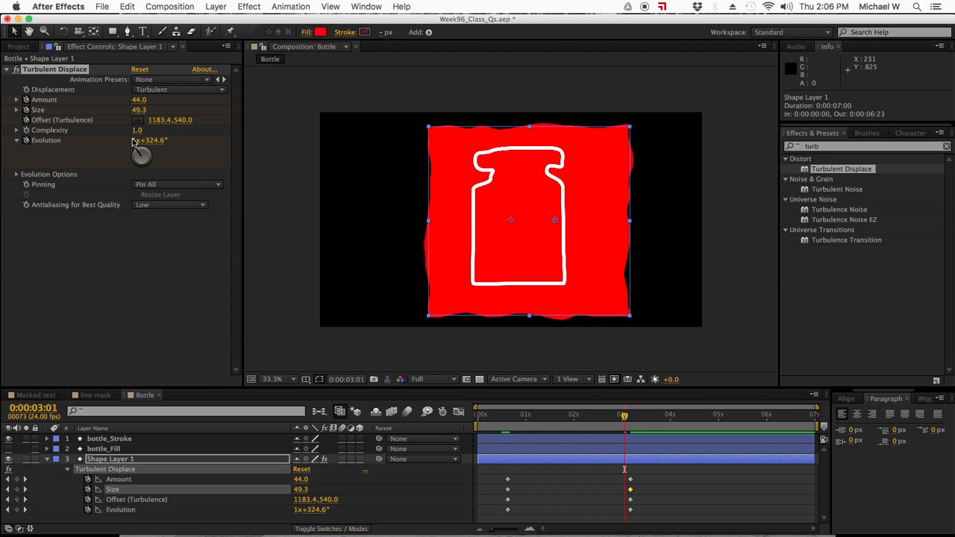
Step: Expand Rectangle Path 1 in Shape Layer 1's contents and enlarge the rectangle's Size to 1012.0, 1253.6
click(427, 316)
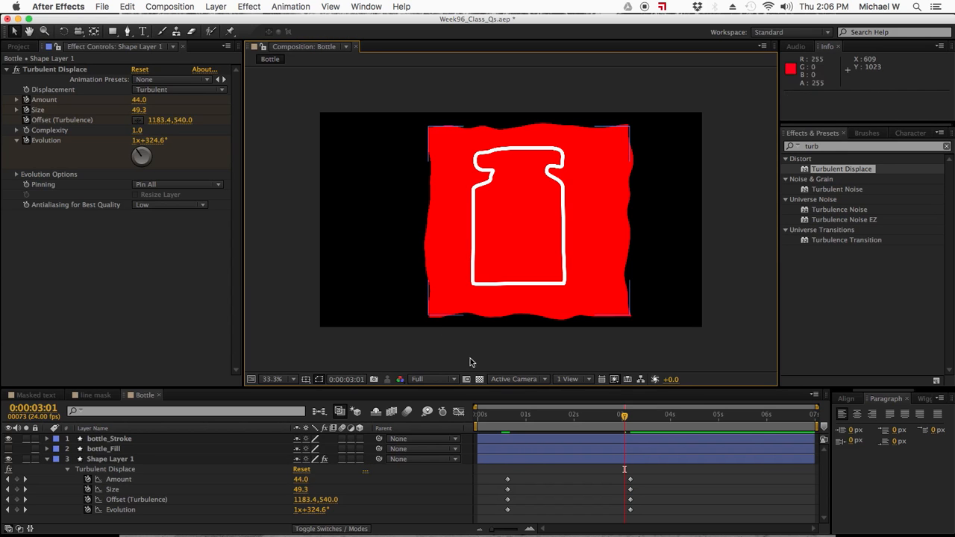
click(525, 458)
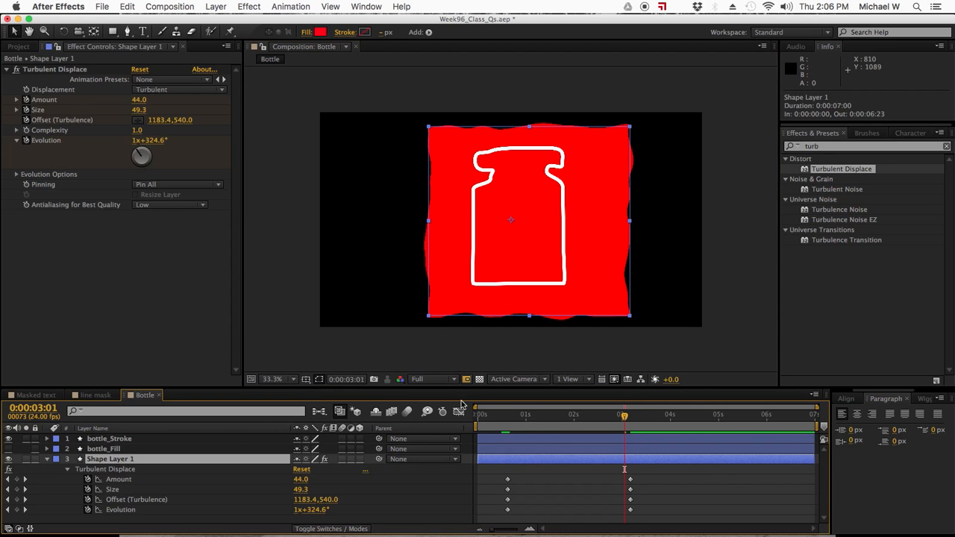
click(69, 469)
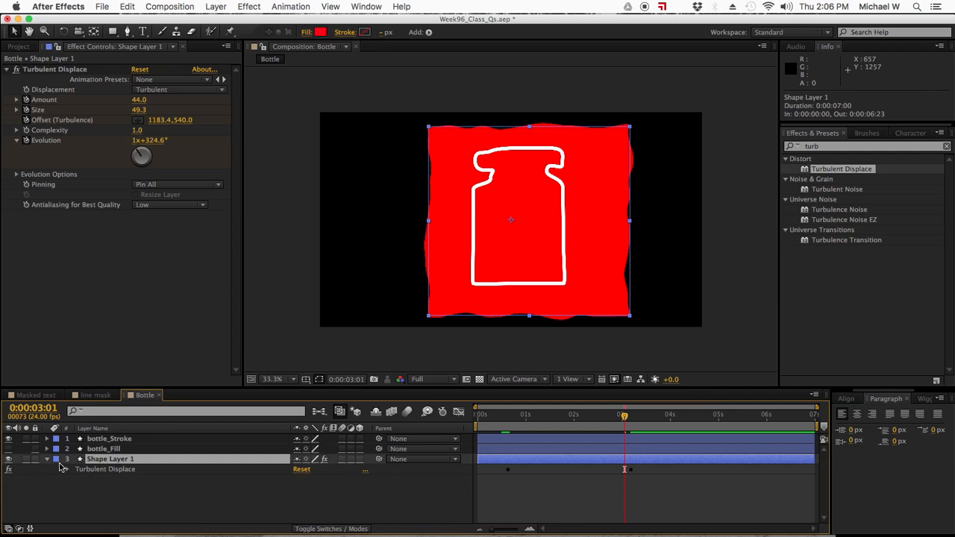
click(47, 458)
click(47, 459)
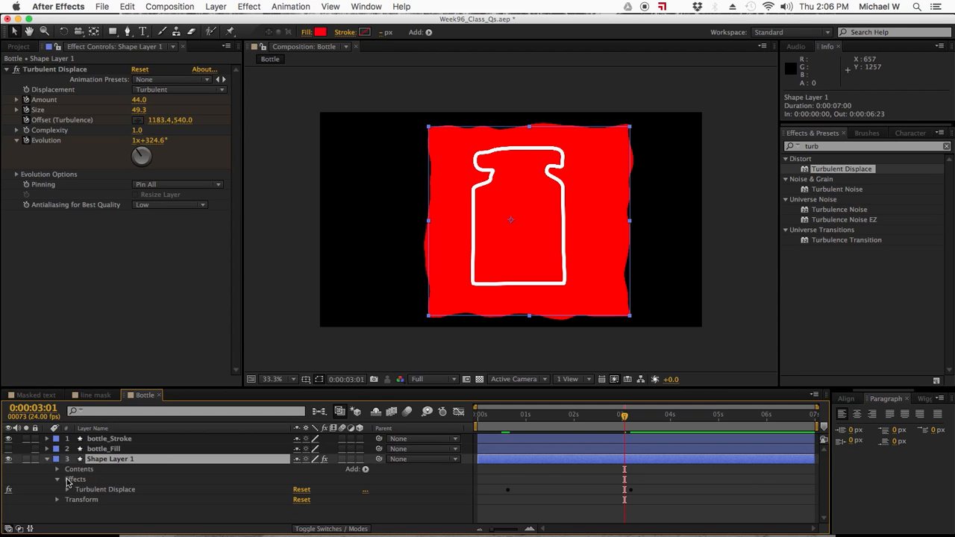
click(57, 469)
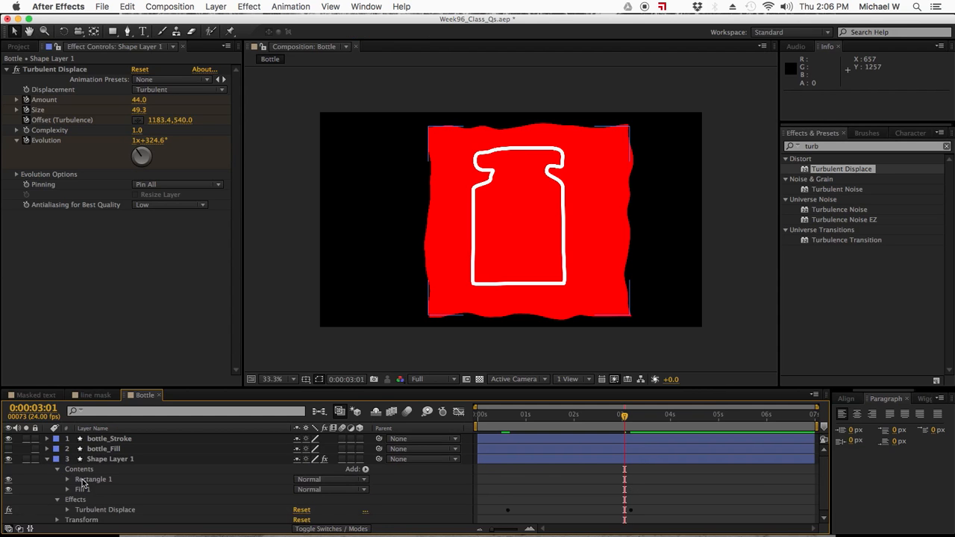
click(67, 478)
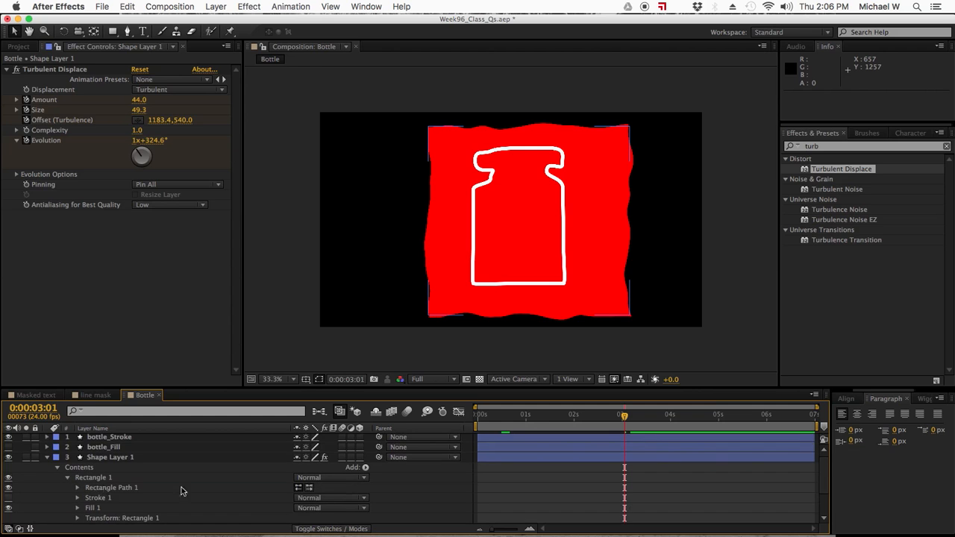
click(77, 487)
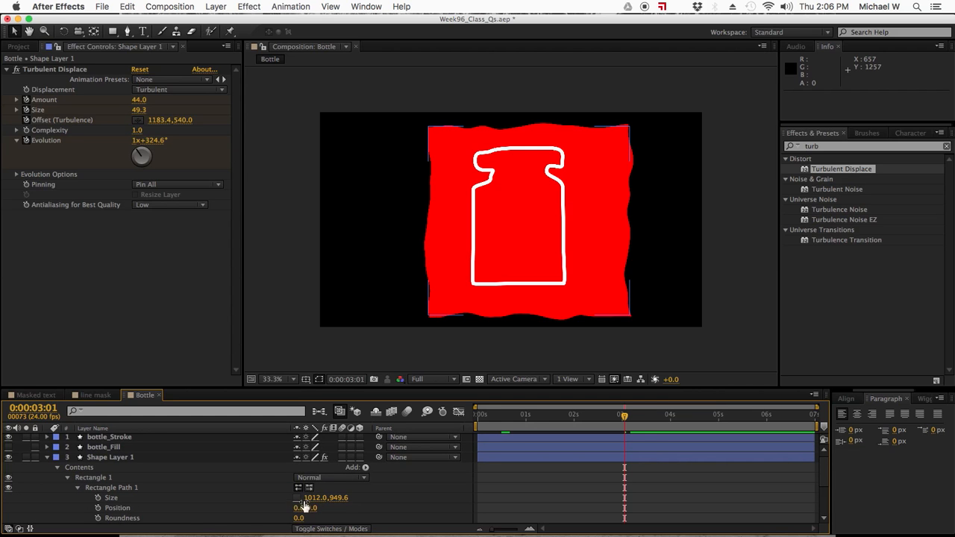
drag(335, 500, 548, 497)
Step: Add a Position keyframe to Shape Layer 1 at 0:00:00:11, lowering it below the bottle to 960.0, 1517.0
mouse_move(573, 420)
mouse_down()
mouse_move(464, 422)
mouse_move(500, 420)
mouse_up()
click(524, 461)
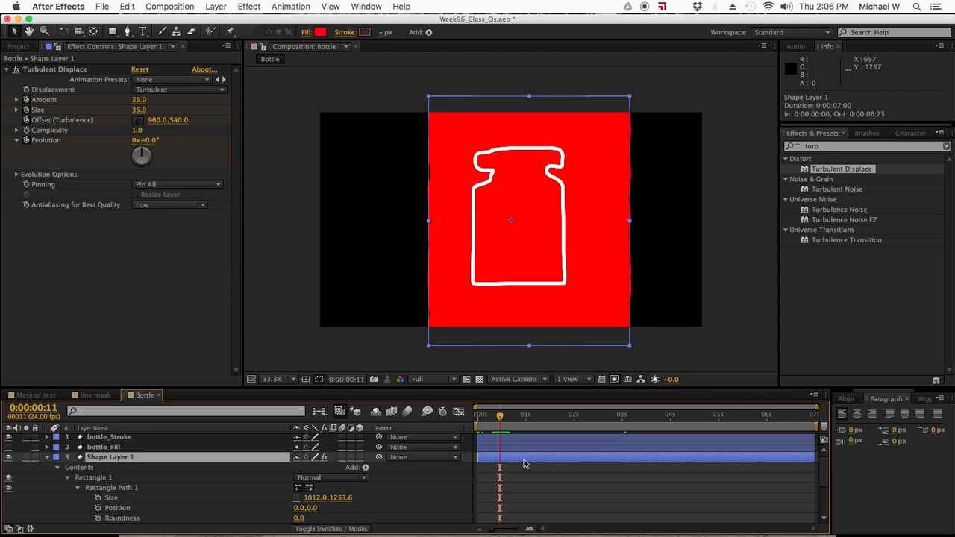
key(p)
click(78, 469)
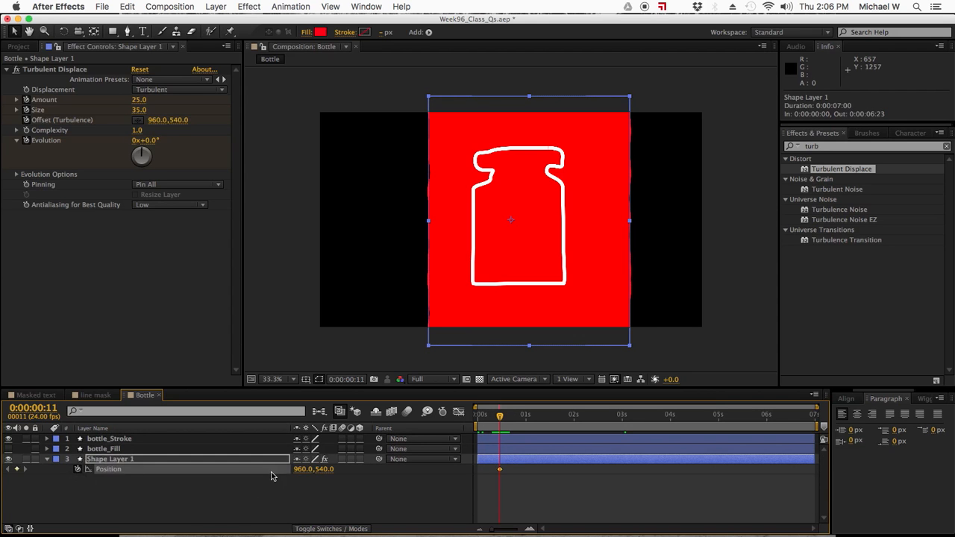
drag(327, 473, 461, 470)
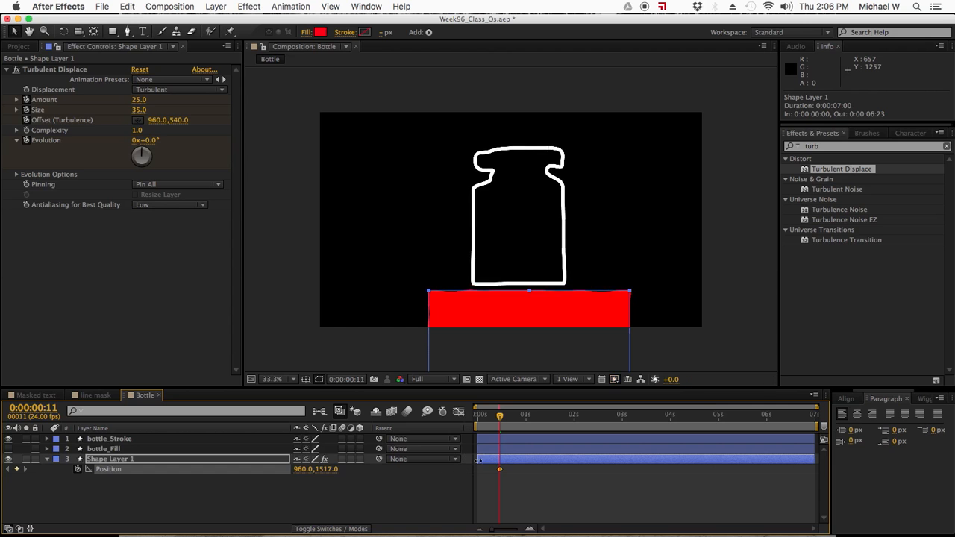
Step: Raise Shape Layer 1 to cover the bottle at 0:00:02:00 with a Position keyframe of 960.0, 734.0
drag(502, 420, 574, 419)
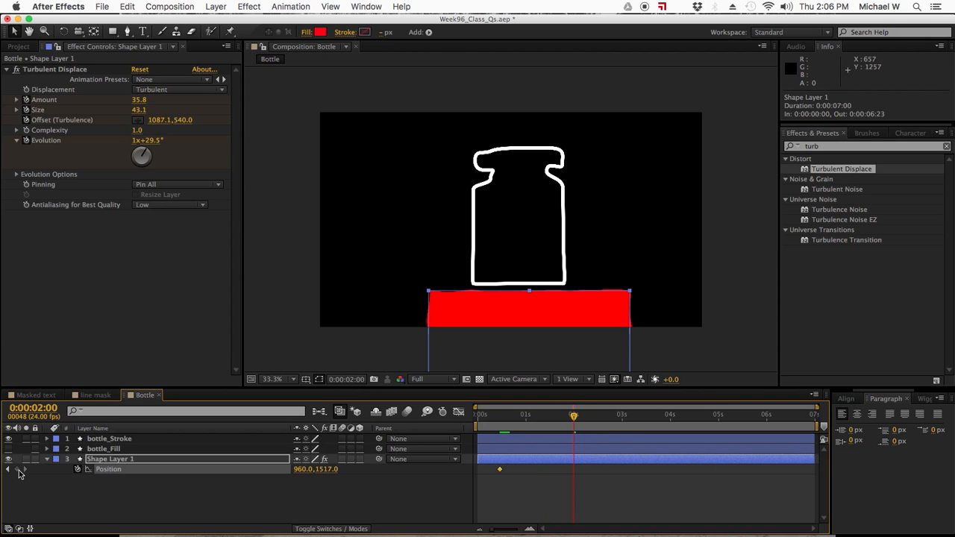
drag(328, 468, 2, 343)
drag(324, 476, 292, 454)
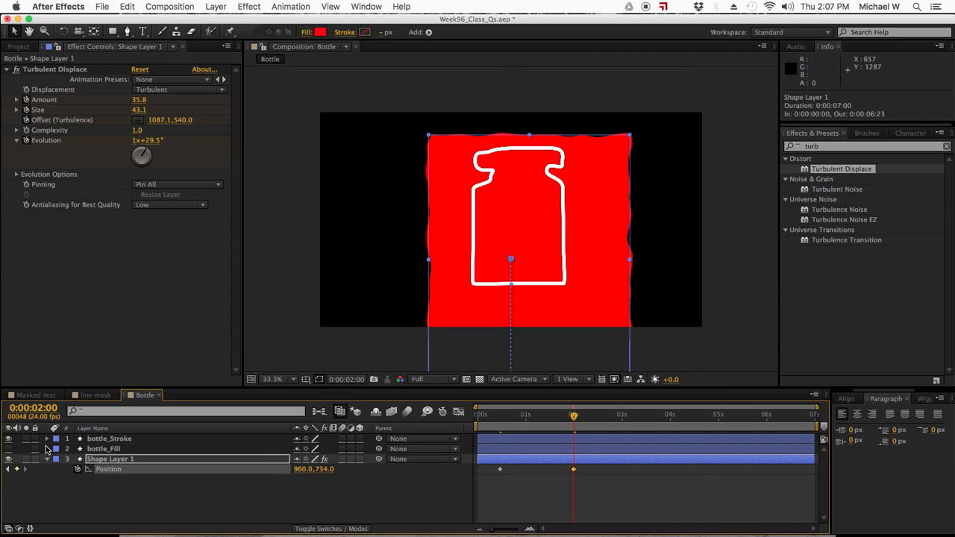
Step: Show the track matte options and set Shape Layer 1's track matte to Alpha Matte "bottle_Fill"
click(102, 449)
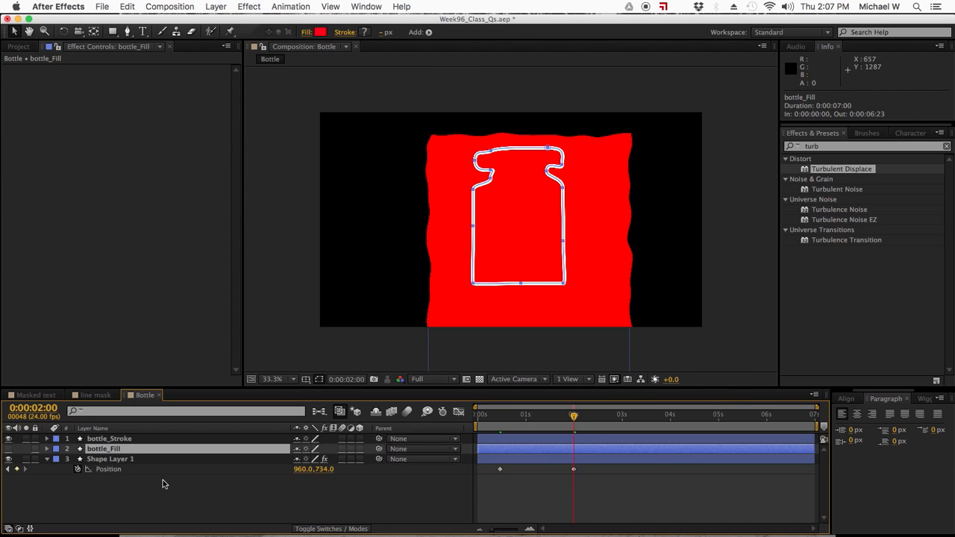
click(336, 529)
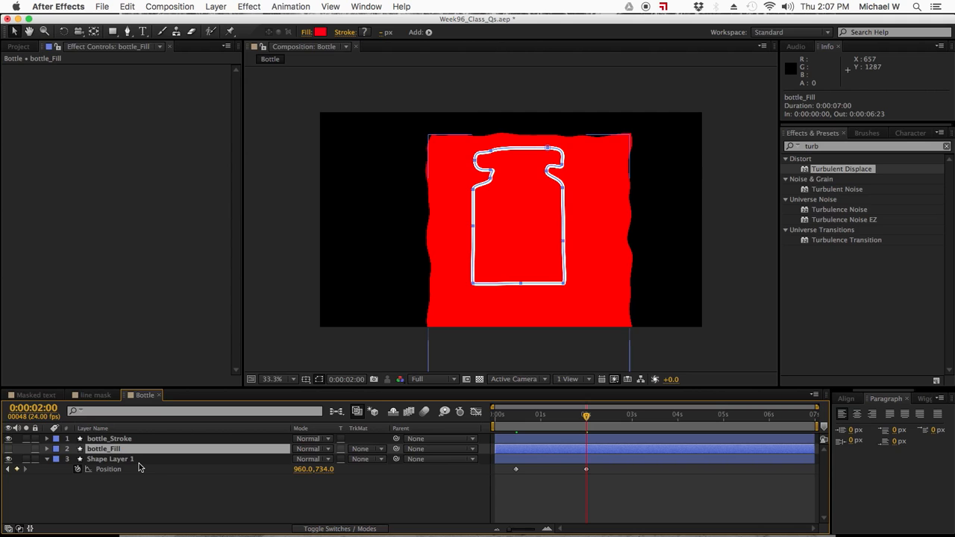
click(95, 449)
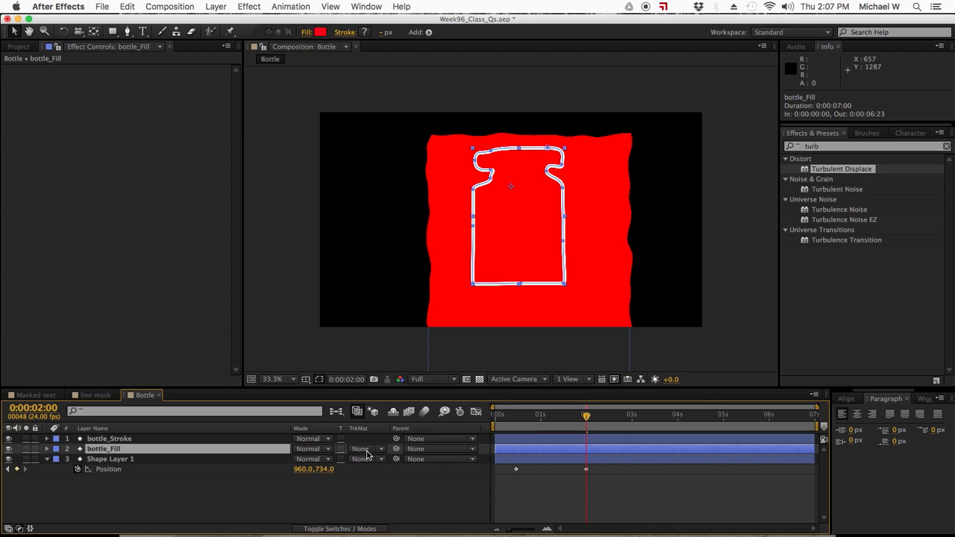
click(109, 460)
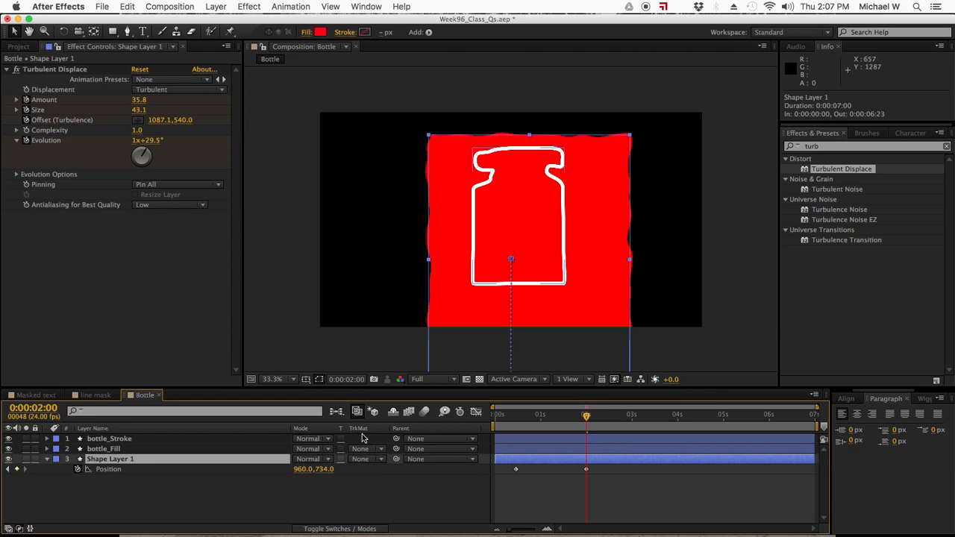
click(353, 529)
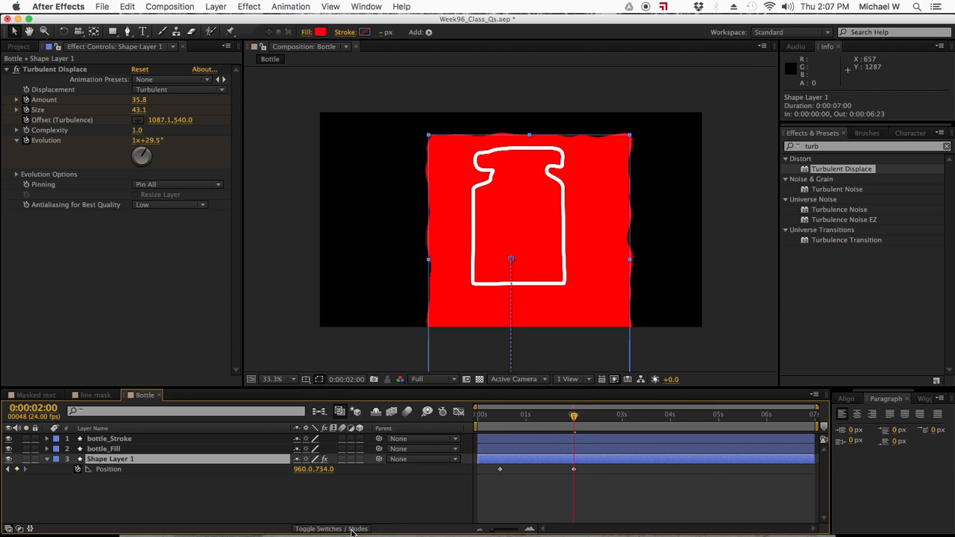
click(352, 529)
click(352, 529)
click(352, 529)
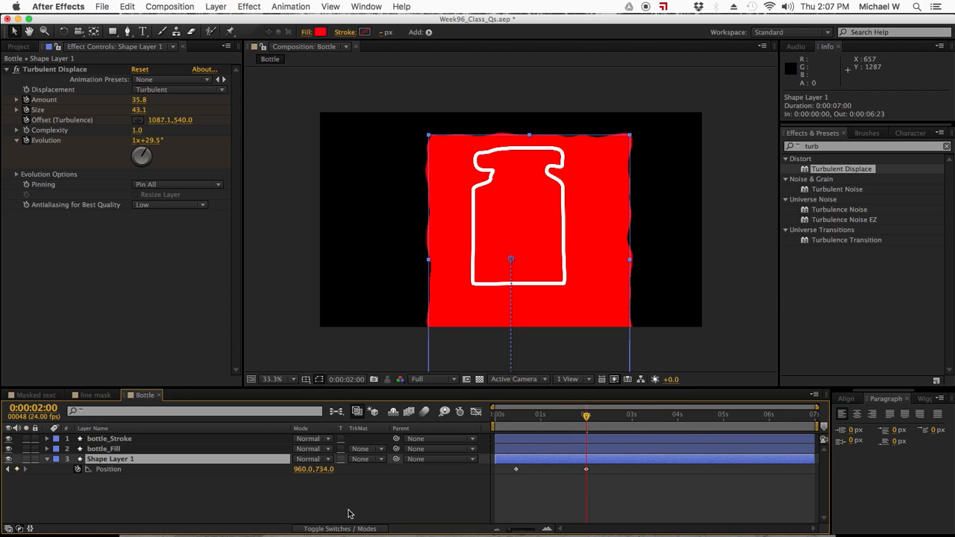
click(375, 458)
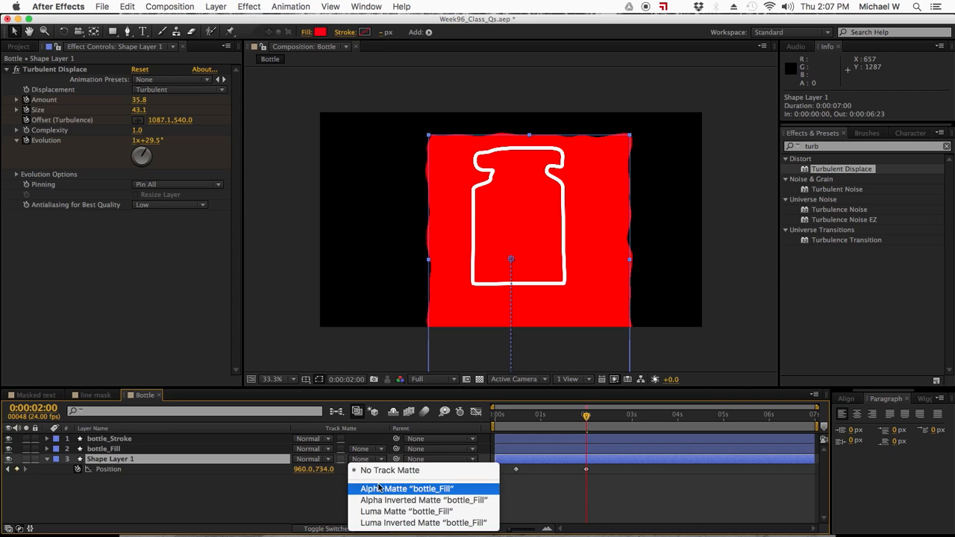
click(366, 486)
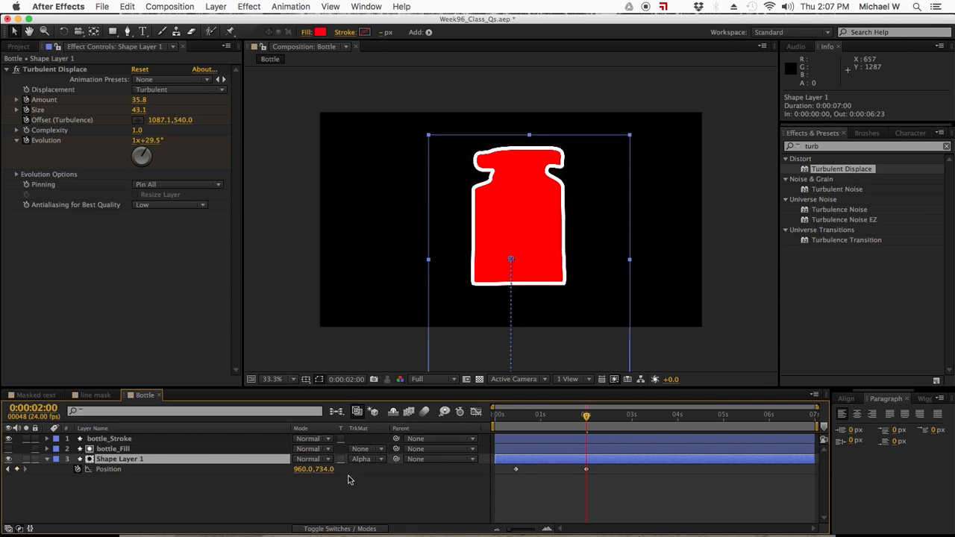
Step: Scrub through the Position animation to check how the red liquid fills the bottle
drag(531, 418, 555, 418)
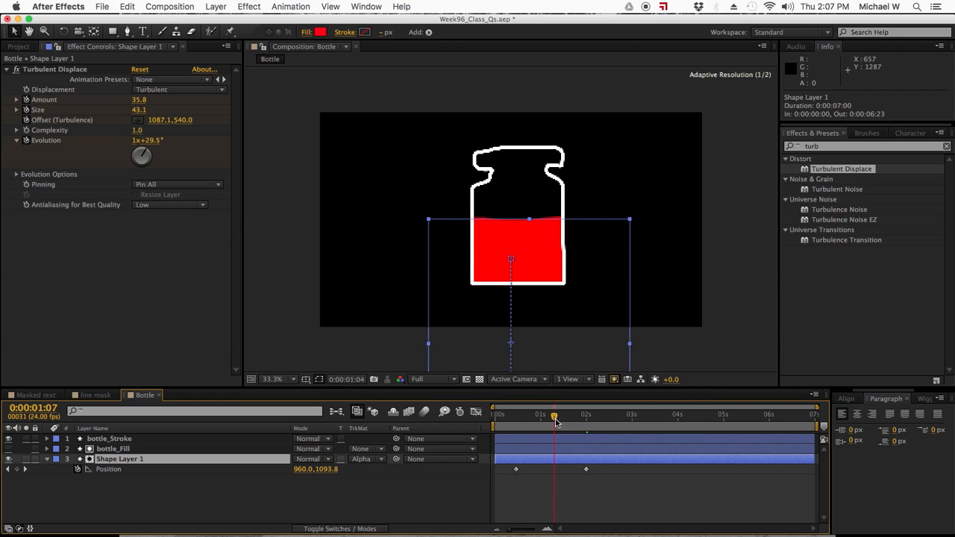
click(512, 490)
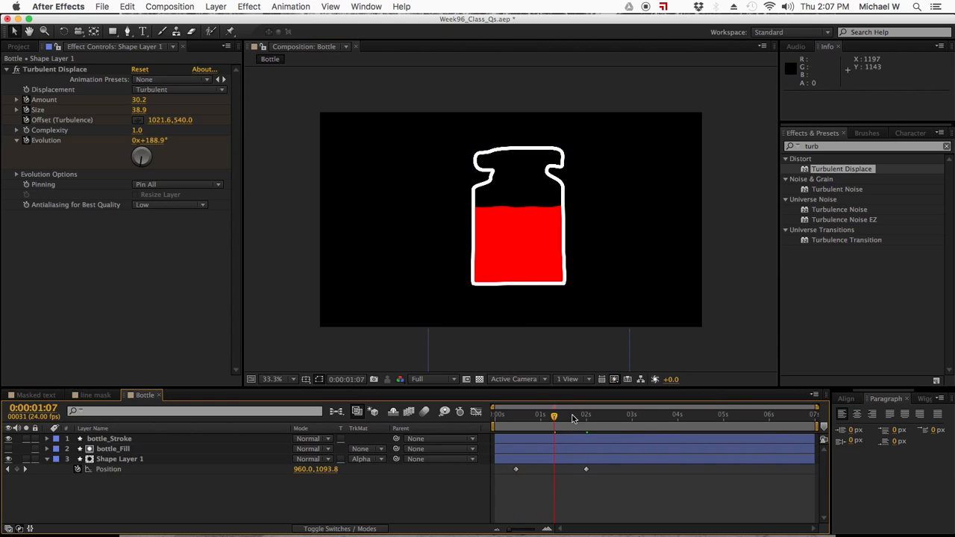
drag(556, 418, 586, 418)
click(545, 459)
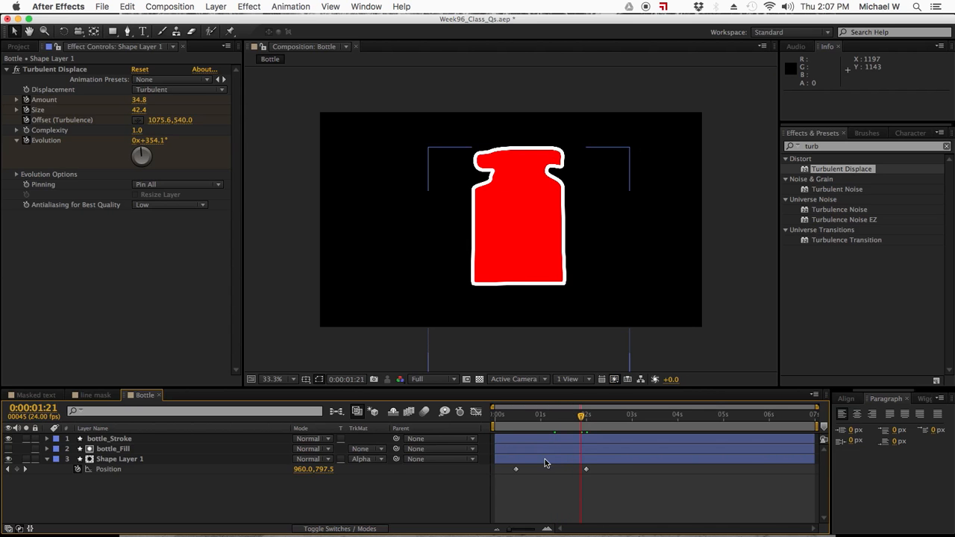
drag(551, 418, 558, 417)
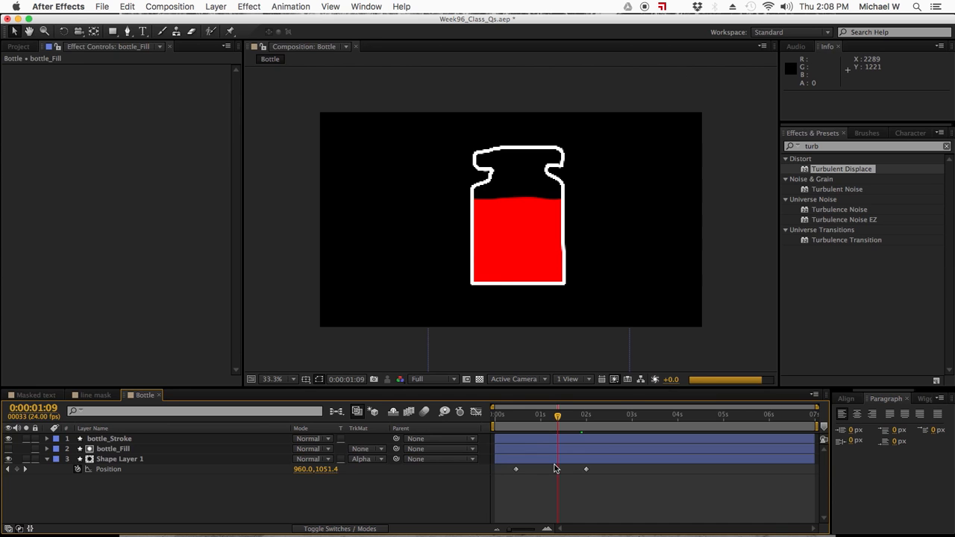
Step: Change Shape Layer 1's fill color from red to a muted yellow and scrub through the filling animation
click(554, 460)
click(318, 32)
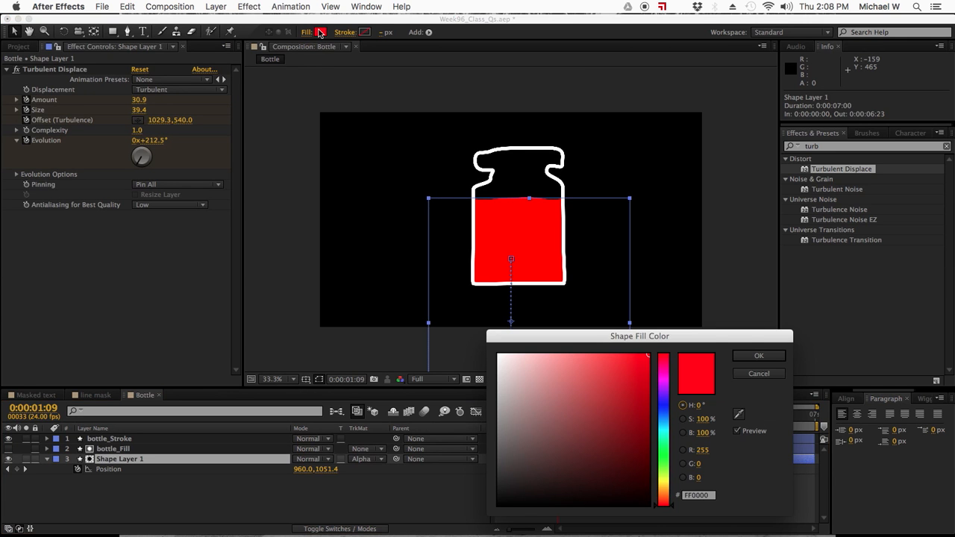
click(664, 481)
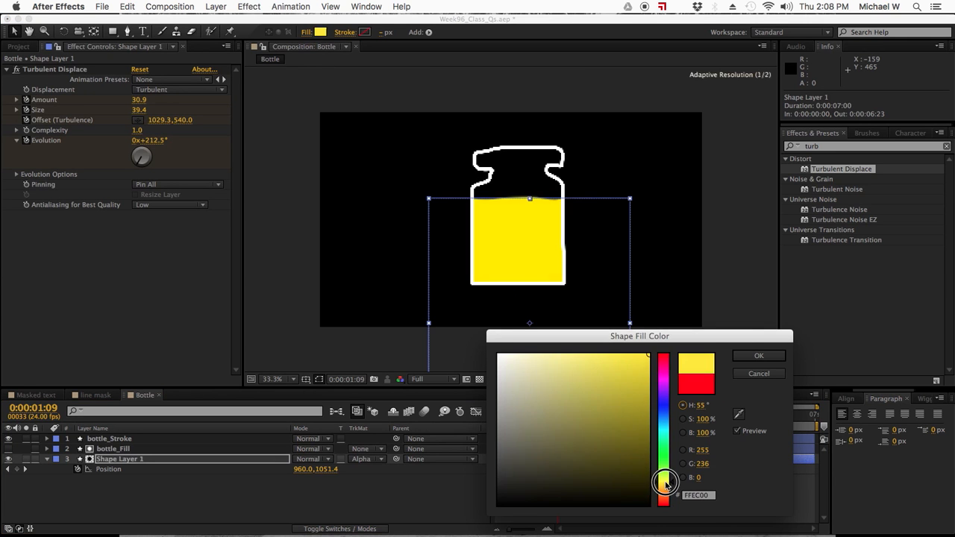
click(614, 393)
mouse_move(614, 393)
mouse_down()
mouse_move(620, 386)
mouse_move(590, 370)
mouse_up()
click(769, 358)
click(607, 485)
drag(521, 412, 543, 415)
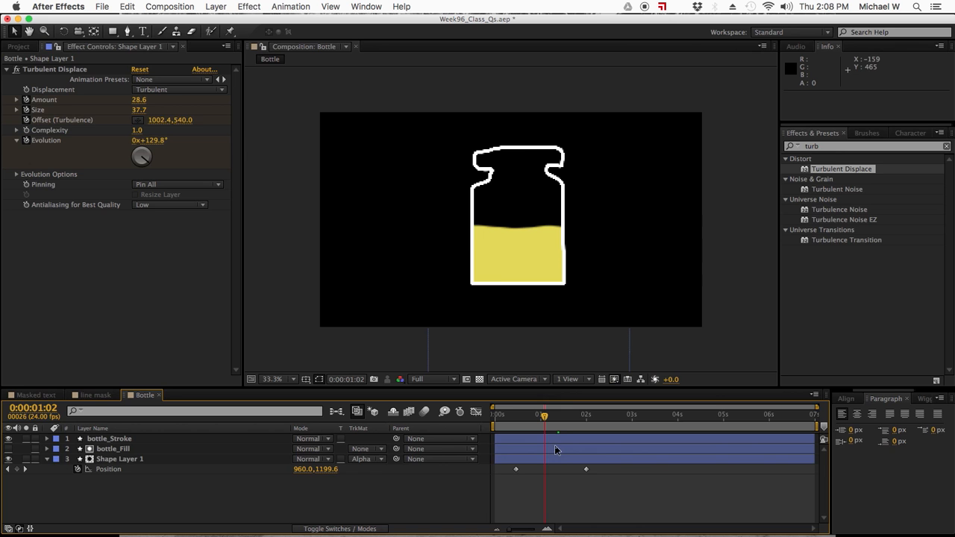
Step: Try the Roughen Edges effect on Shape Layer 1 and delete it
click(550, 458)
click(821, 147)
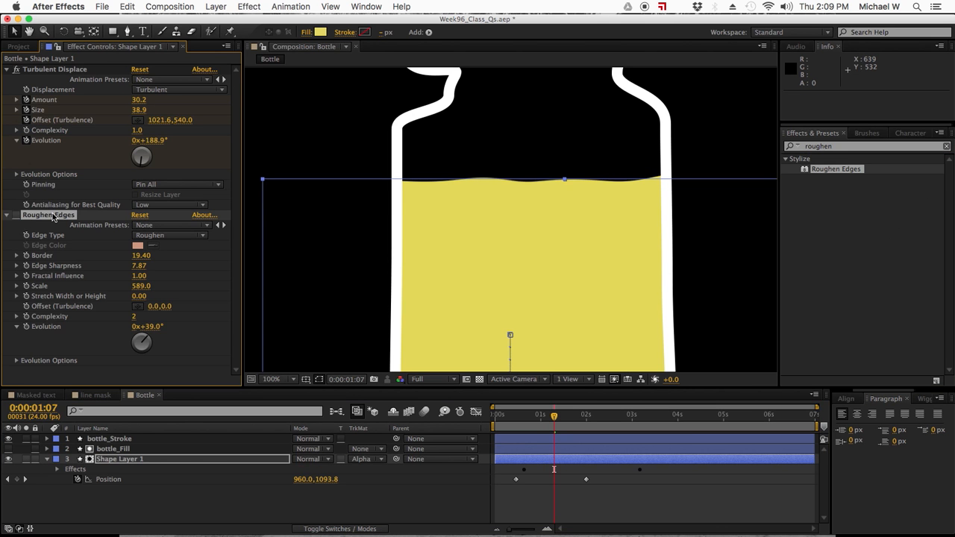
key(Delete)
Step: View the whole bottle and scrub back to 0:00:00:20 to check the yellow liquid's wavy surface
key(period)
key(comma)
key(comma)
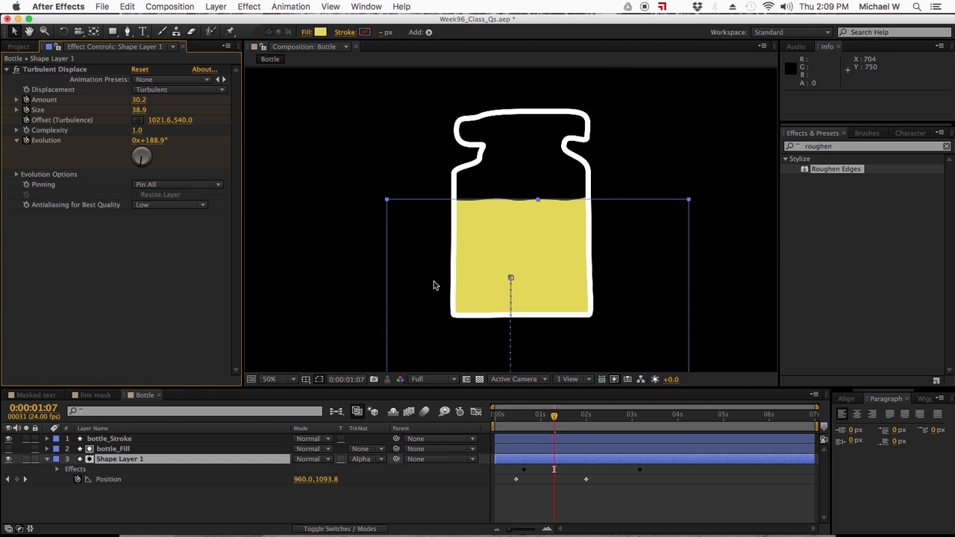
click(501, 490)
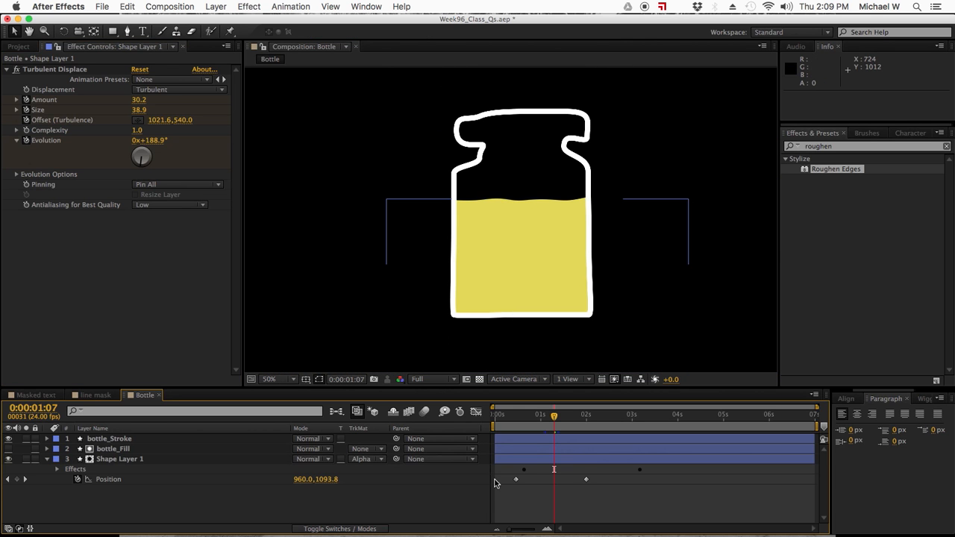
click(540, 416)
drag(541, 416, 533, 417)
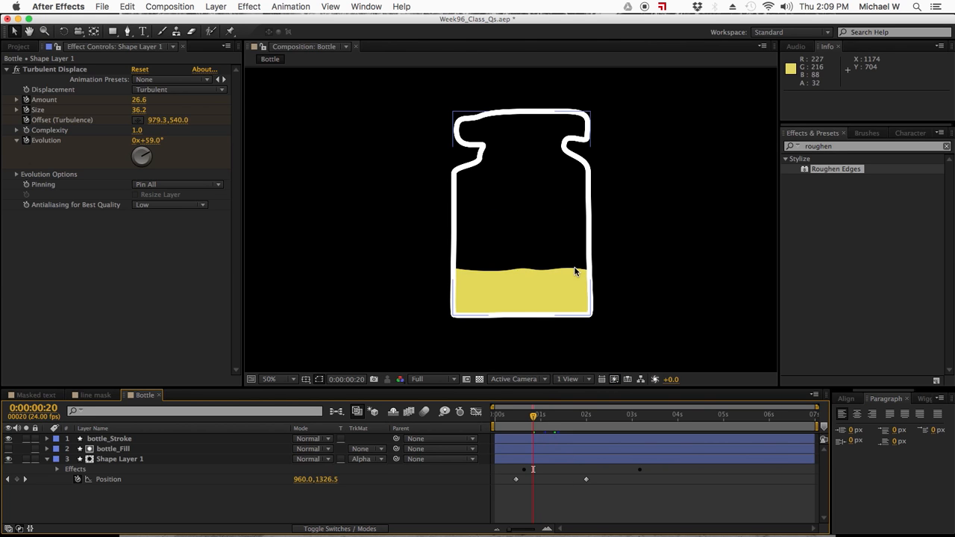